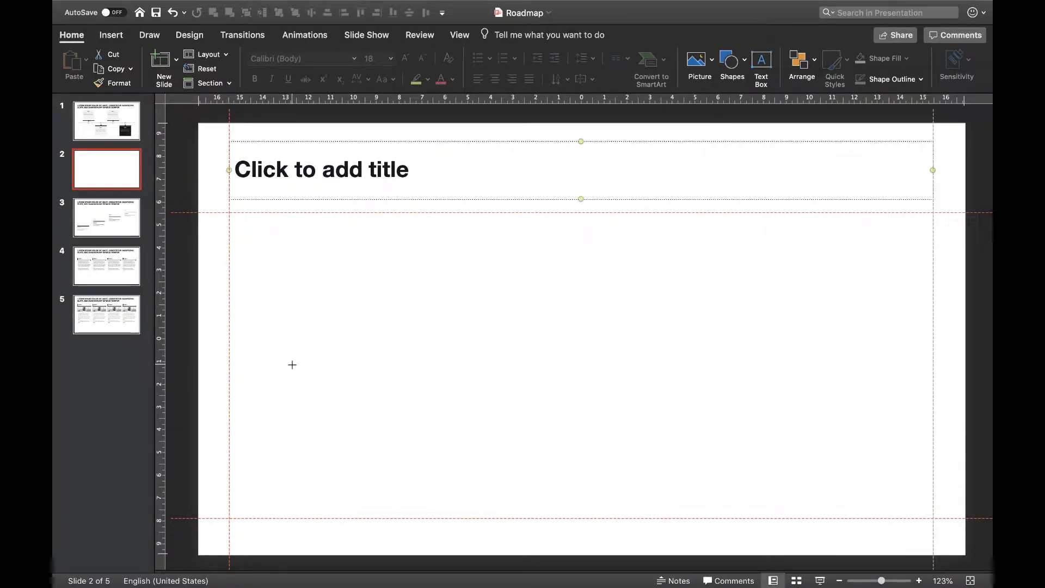
- Draw a horizontal timeline across the slide with a grey 3 pt outline
{"action": "left_click_drag", "start_coordinate": [230, 338], "coordinate": [933, 339]}
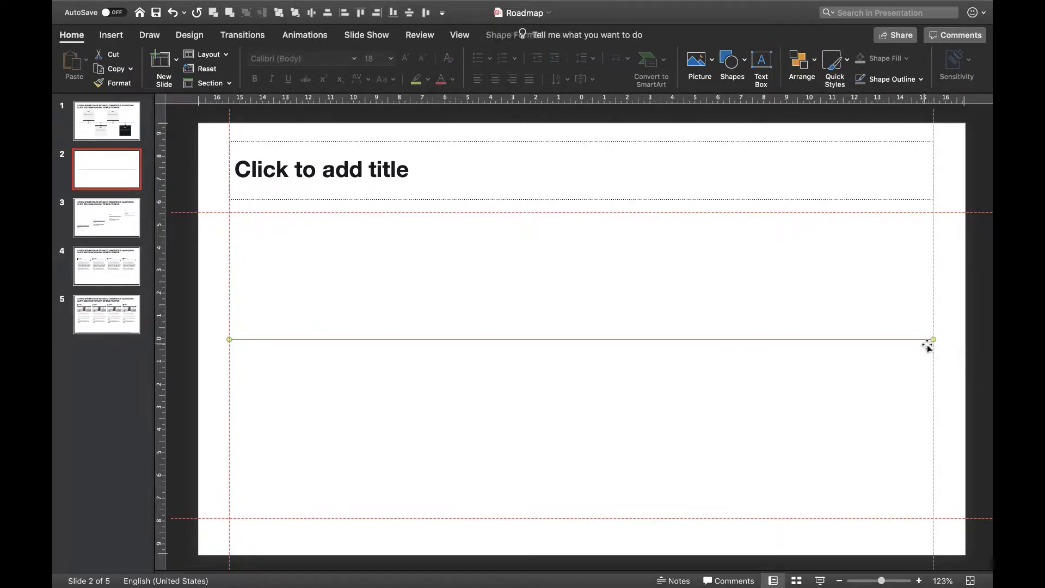
{"action": "left_click", "coordinate": [922, 79]}
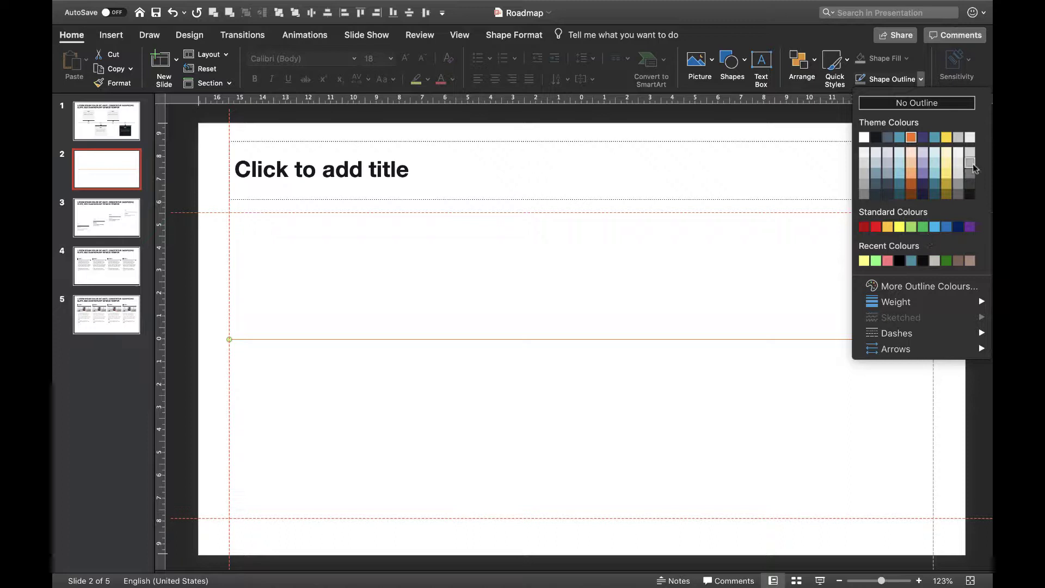
{"action": "left_click", "coordinate": [970, 162]}
{"action": "left_click", "coordinate": [921, 79]}
{"action": "mouse_move", "coordinate": [904, 301]}
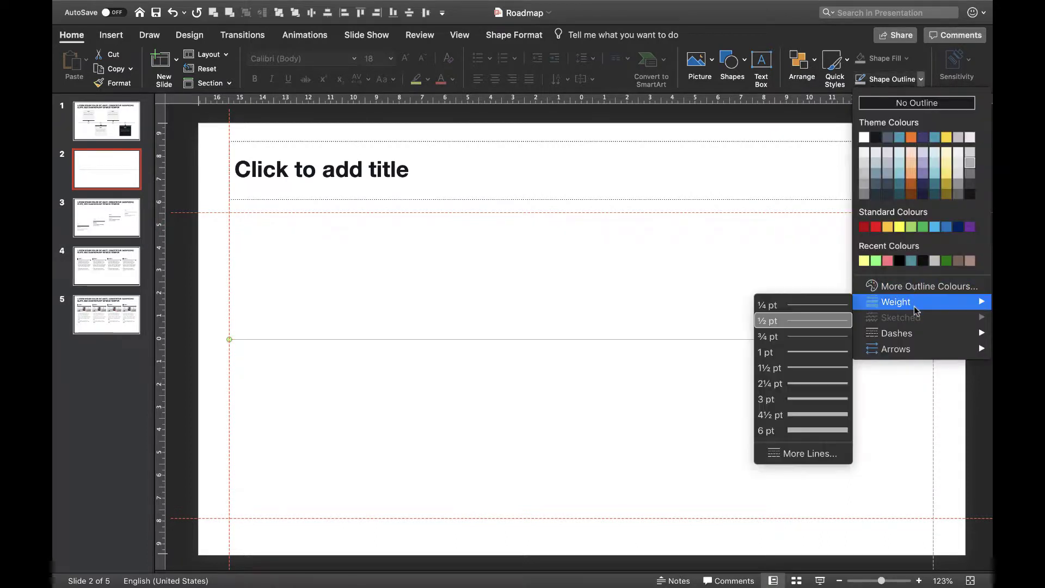
{"action": "left_click", "coordinate": [814, 397]}
{"action": "left_click", "coordinate": [687, 298]}
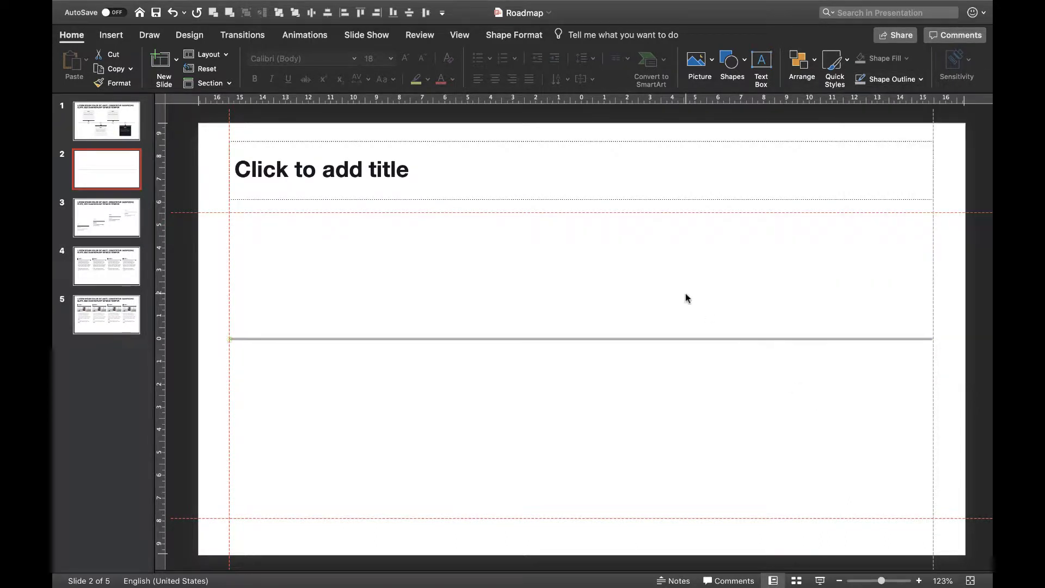
- Draw a box above the timeline's left end, filled light grey with no outline
{"action": "left_click", "coordinate": [736, 61]}
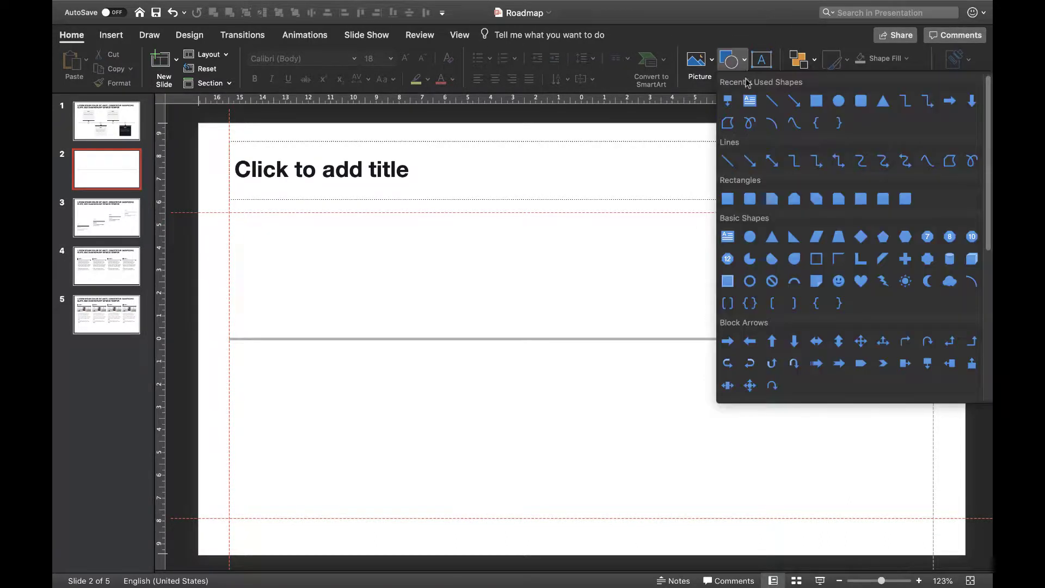
{"action": "left_click", "coordinate": [796, 101]}
{"action": "left_click_drag", "start_coordinate": [232, 212], "coordinate": [364, 310]}
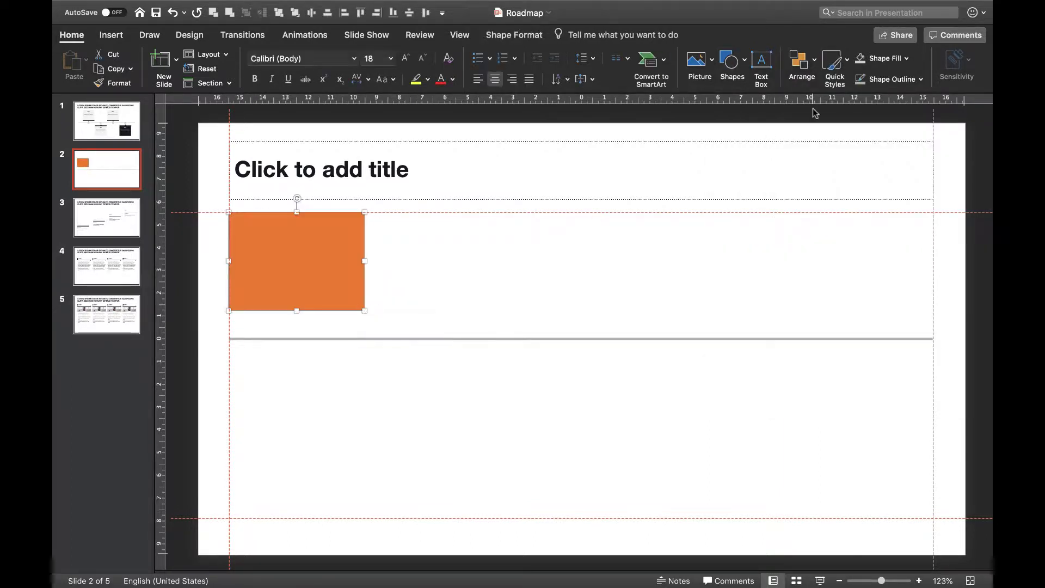
{"action": "left_click", "coordinate": [906, 59]}
{"action": "left_click", "coordinate": [959, 130]}
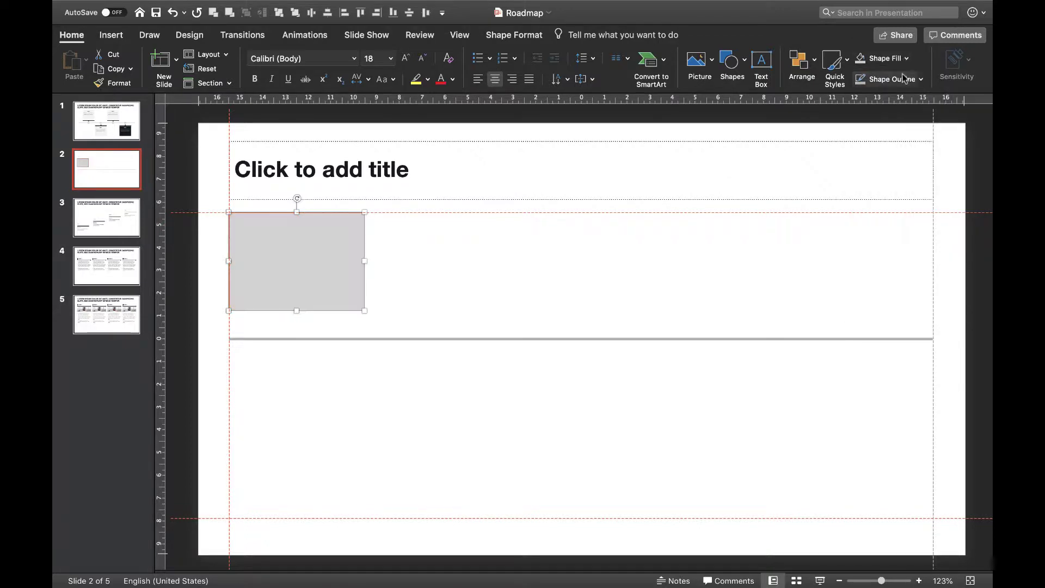
{"action": "left_click", "coordinate": [921, 79]}
{"action": "left_click", "coordinate": [913, 104]}
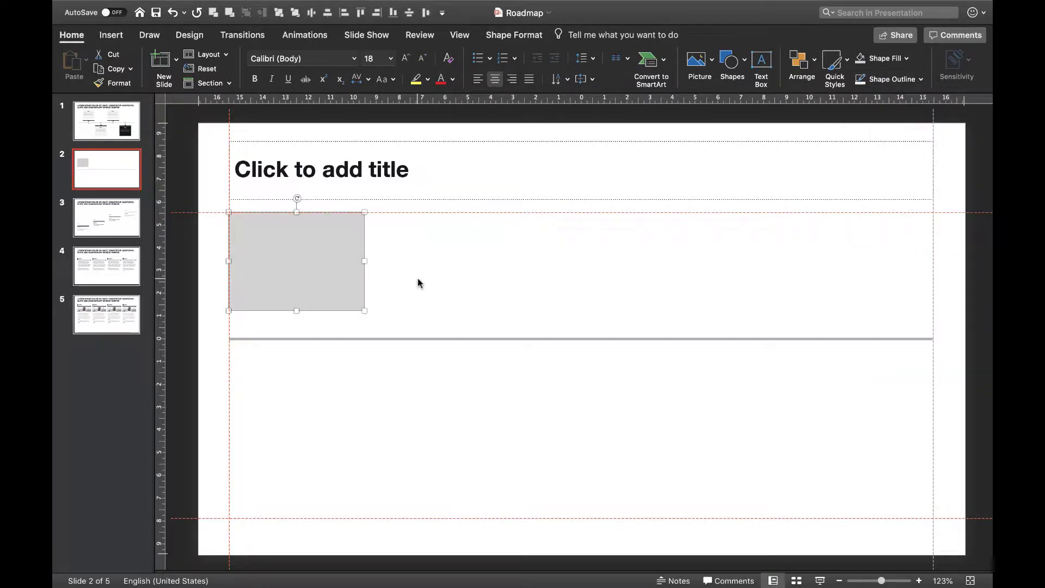
- Type 'Headline' in the box in bold black
{"action": "type", "text": "Headline"}
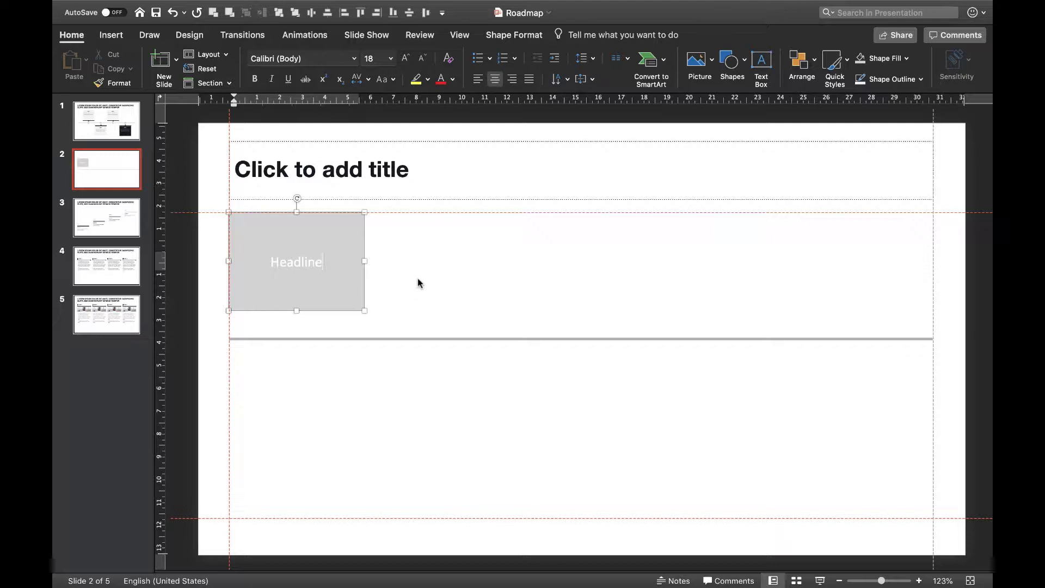
{"action": "key", "text": "super+a"}
{"action": "left_click", "coordinate": [452, 79]}
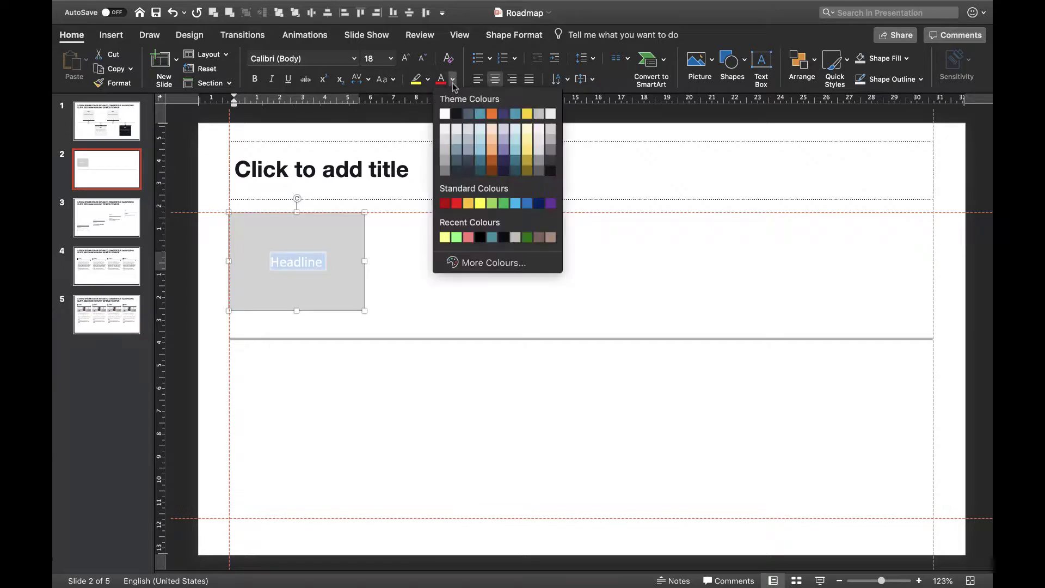
{"action": "left_click", "coordinate": [455, 114]}
{"action": "left_click", "coordinate": [253, 79]}
{"action": "key", "text": "Right"}
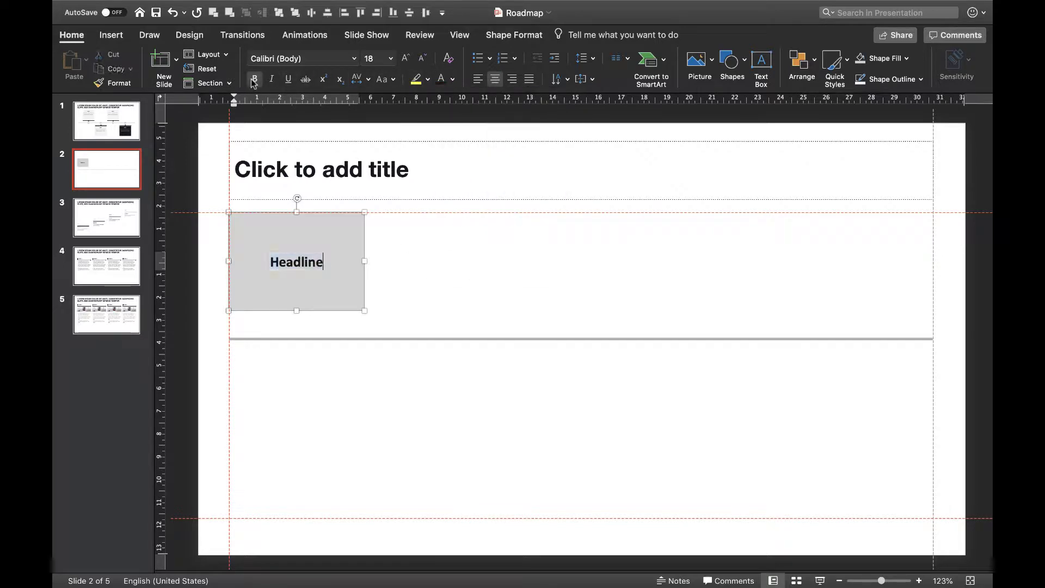
{"action": "key", "text": "Return"}
- Add non-bold 16 pt 'Example Text' below it and align the box's text to the top
{"action": "left_click", "coordinate": [254, 79]}
{"action": "left_click", "coordinate": [423, 58]}
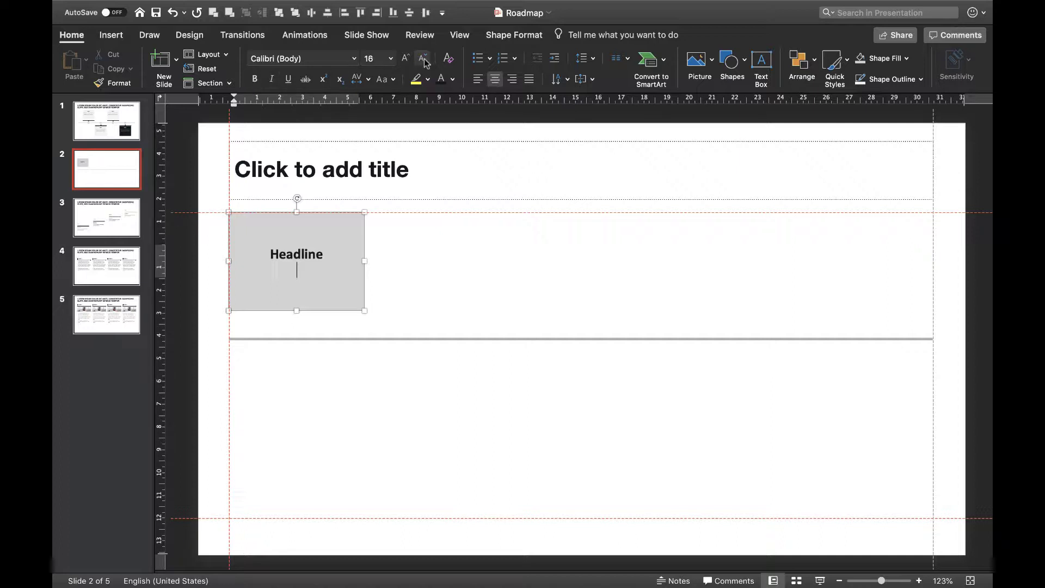
{"action": "type", "text": "Example Text"}
{"action": "left_click", "coordinate": [592, 79]}
{"action": "left_click", "coordinate": [646, 110]}
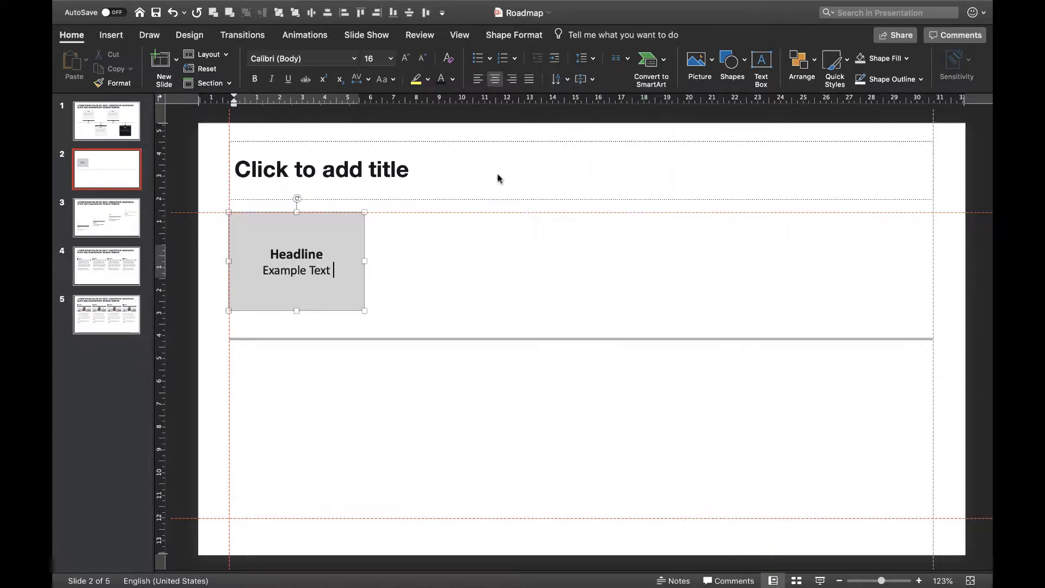
{"action": "left_click", "coordinate": [397, 282]}
{"action": "left_click", "coordinate": [732, 60]}
{"action": "left_click", "coordinate": [927, 355]}
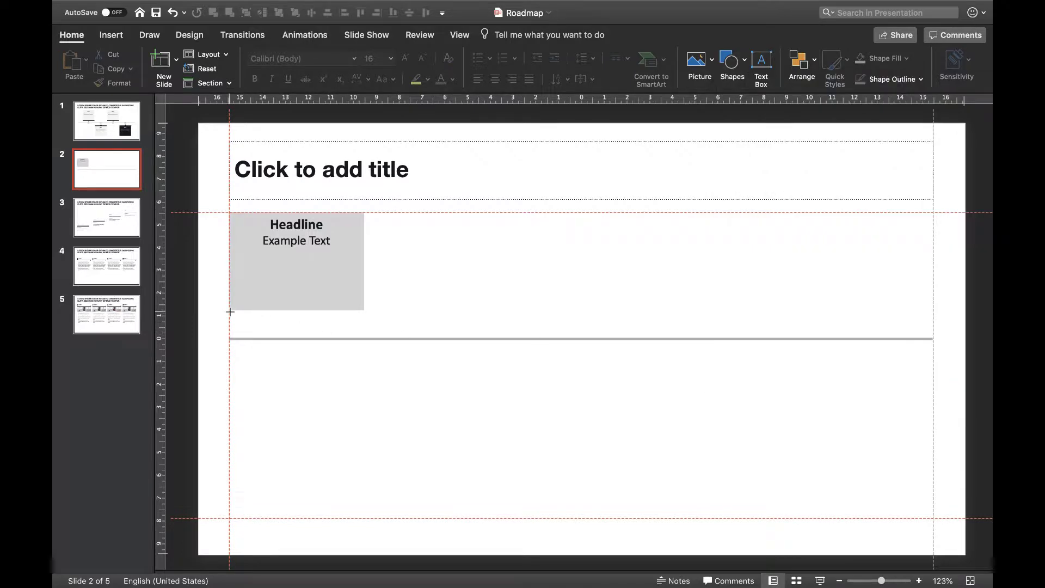
- Draw a black-filled block-arrow pointer bar just under the Headline box
{"action": "mouse_move", "coordinate": [230, 311]}
{"action": "left_mouse_down"}
{"action": "mouse_move", "coordinate": [360, 326]}
{"action": "mouse_move", "coordinate": [352, 320]}
{"action": "left_mouse_up"}
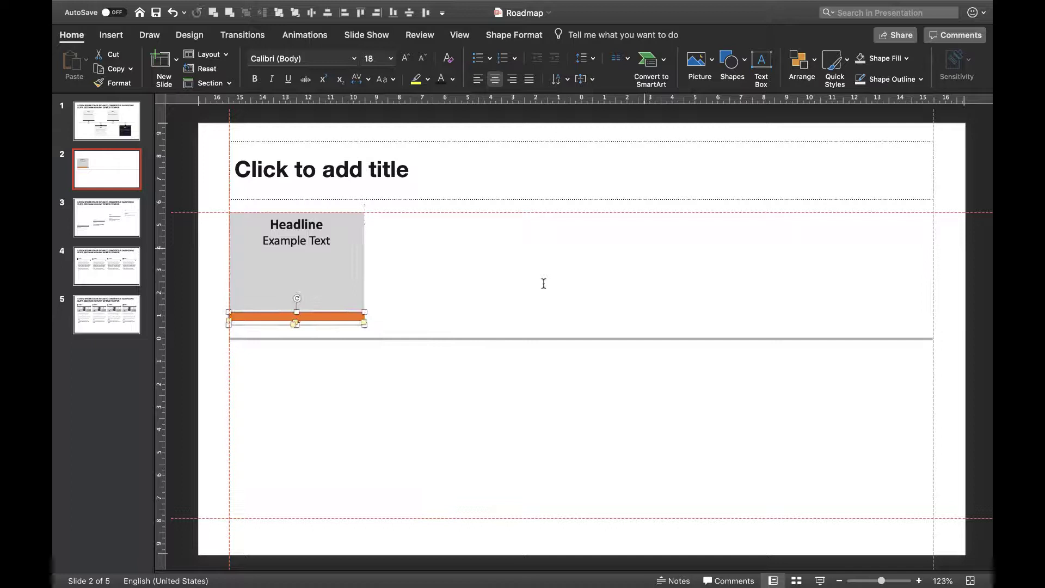
{"action": "left_click", "coordinate": [907, 59]}
{"action": "left_click", "coordinate": [879, 117]}
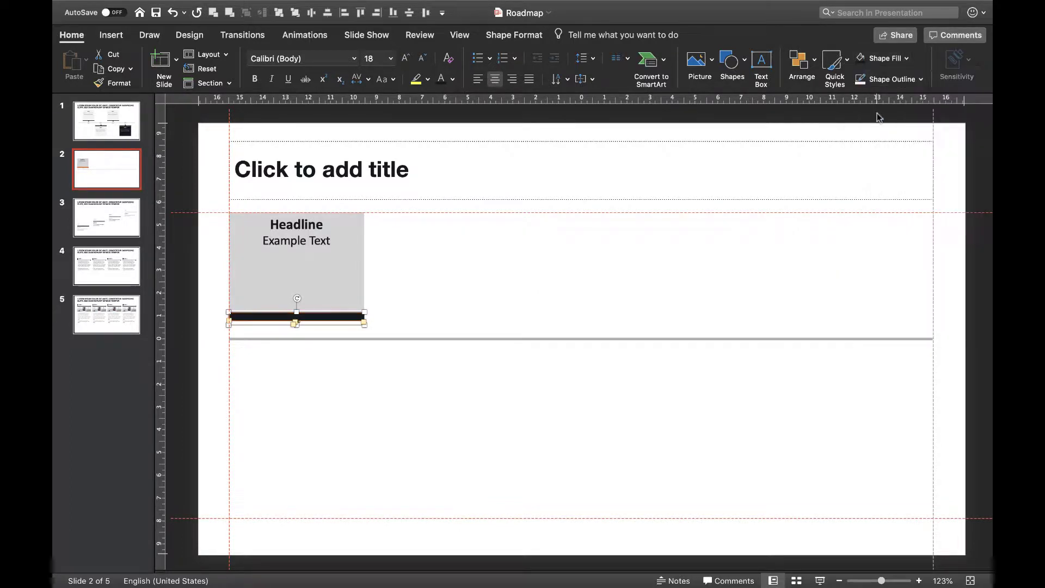
{"action": "left_click", "coordinate": [921, 79]}
- Draw a small grey, outline-free circle on the timeline below the bar
{"action": "left_click", "coordinate": [733, 60]}
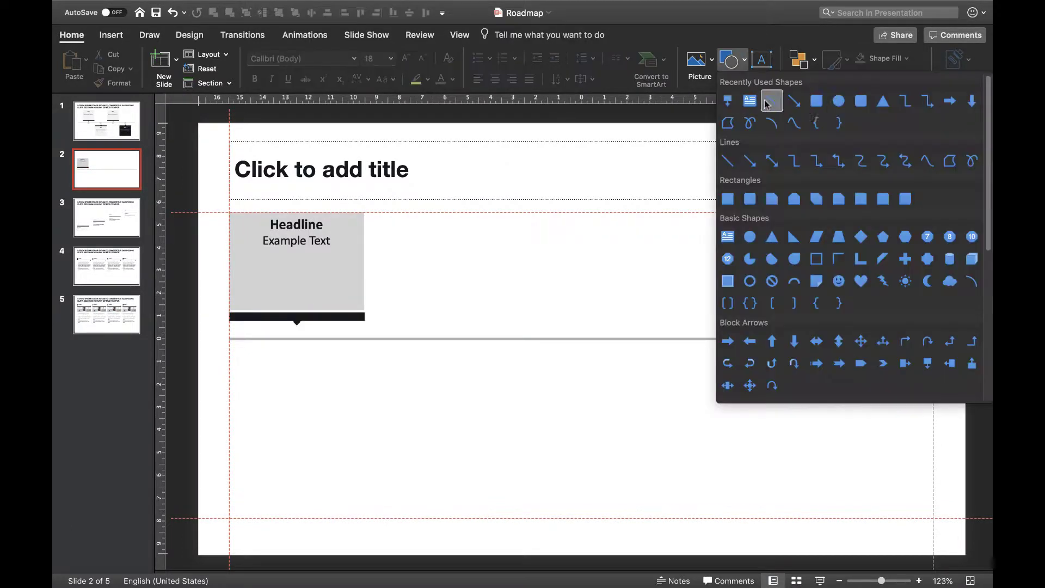
{"action": "left_click", "coordinate": [838, 101]}
{"action": "left_click_drag", "start_coordinate": [287, 332], "coordinate": [307, 345]}
{"action": "left_click", "coordinate": [907, 58]}
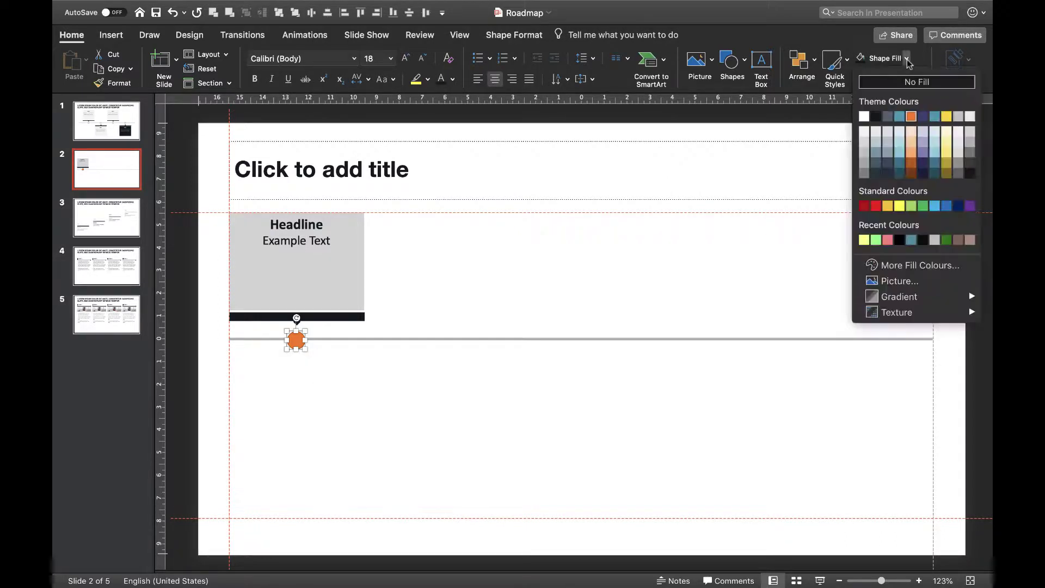
{"action": "left_click", "coordinate": [961, 145]}
{"action": "left_click", "coordinate": [920, 79]}
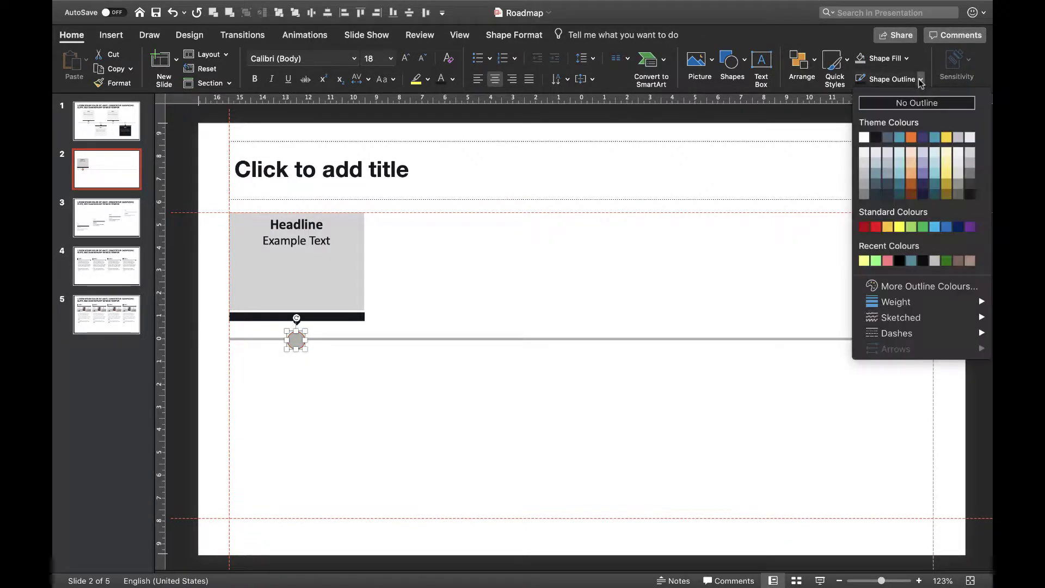
{"action": "left_click", "coordinate": [915, 103]}
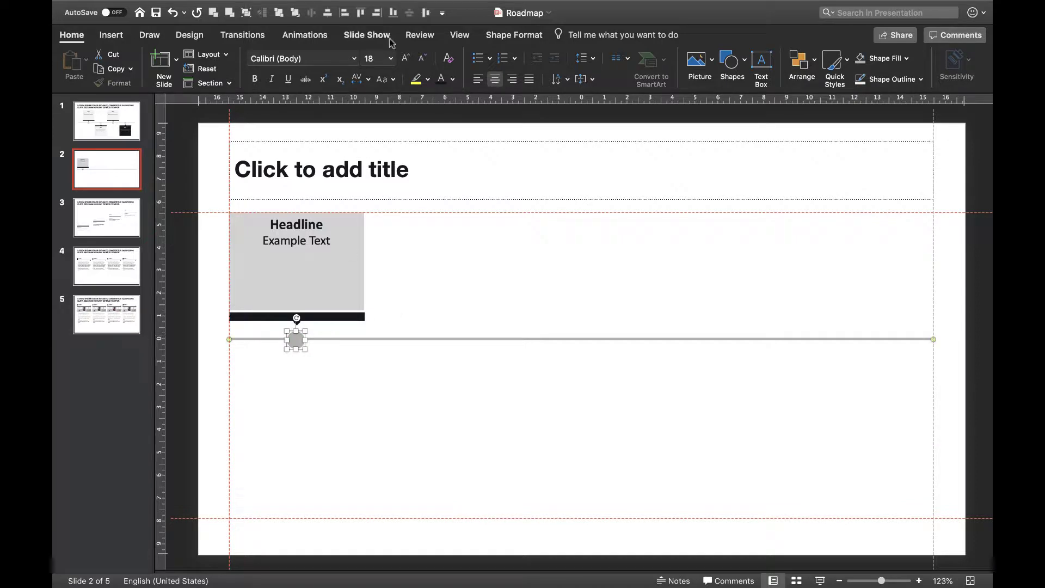
- Select the box, bar and dot together
{"action": "left_click", "coordinate": [337, 339], "text": "shift"}
{"action": "left_click", "coordinate": [370, 368]}
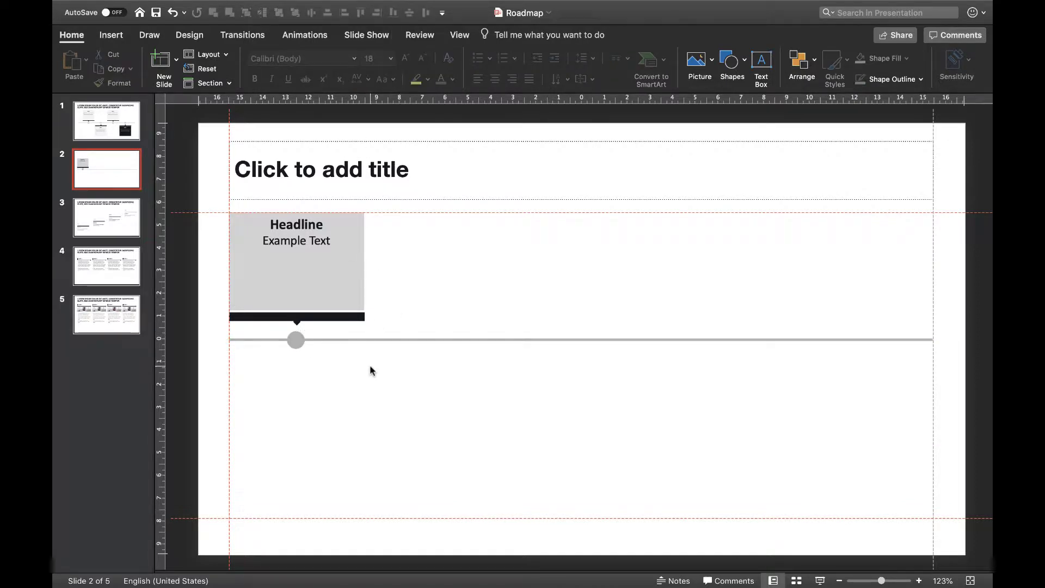
{"action": "left_click_drag", "start_coordinate": [208, 198], "coordinate": [426, 380]}
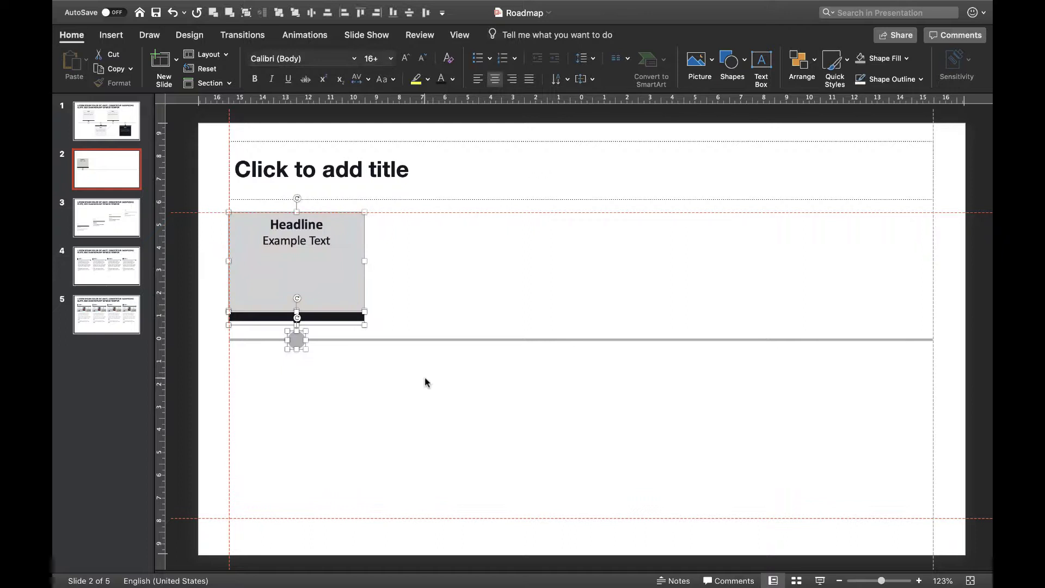
- Group the headline box, bar and dot into one object
{"action": "right_click", "coordinate": [350, 236]}
{"action": "mouse_move", "coordinate": [437, 285]}
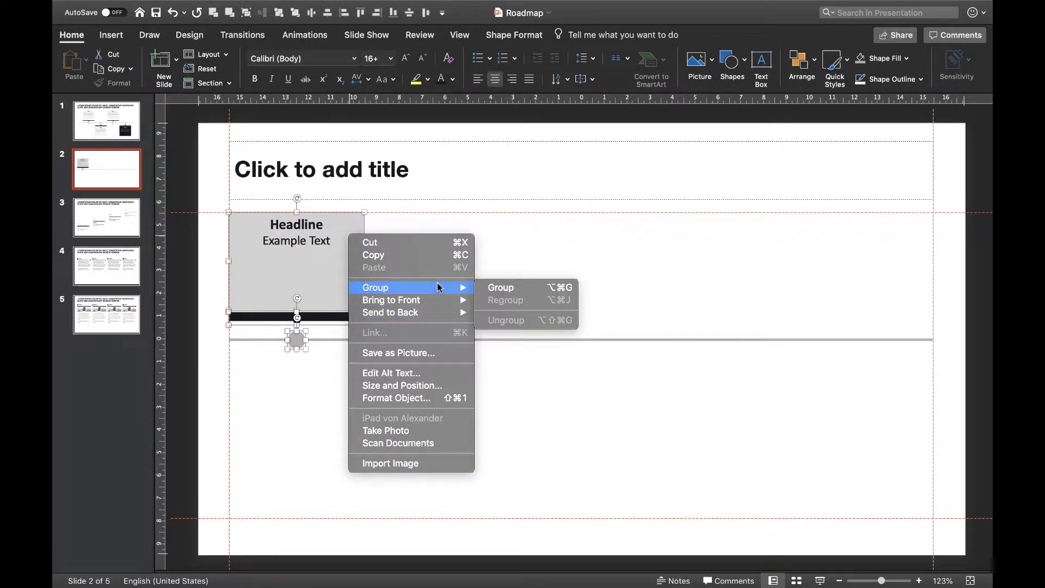
{"action": "left_click", "coordinate": [508, 287]}
{"action": "mouse_move", "coordinate": [303, 268]}
{"action": "left_mouse_down"}
{"action": "mouse_move", "coordinate": [413, 284]}
{"action": "mouse_move", "coordinate": [306, 262]}
{"action": "left_mouse_up"}
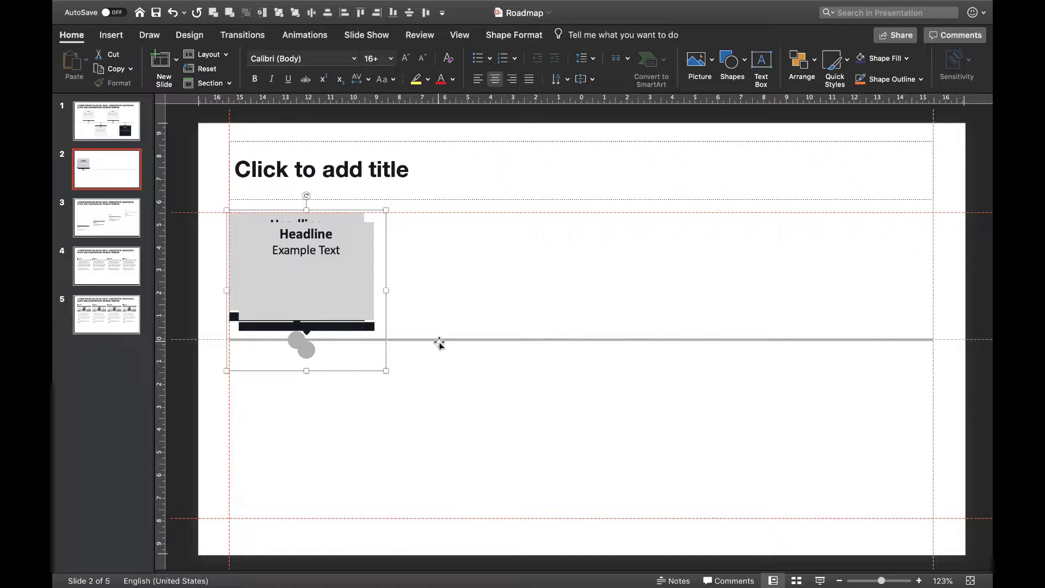
- Copy the group below the timeline, rotate it 180° and rest its dot on the line
{"action": "left_click_drag", "start_coordinate": [352, 280], "coordinate": [473, 442]}
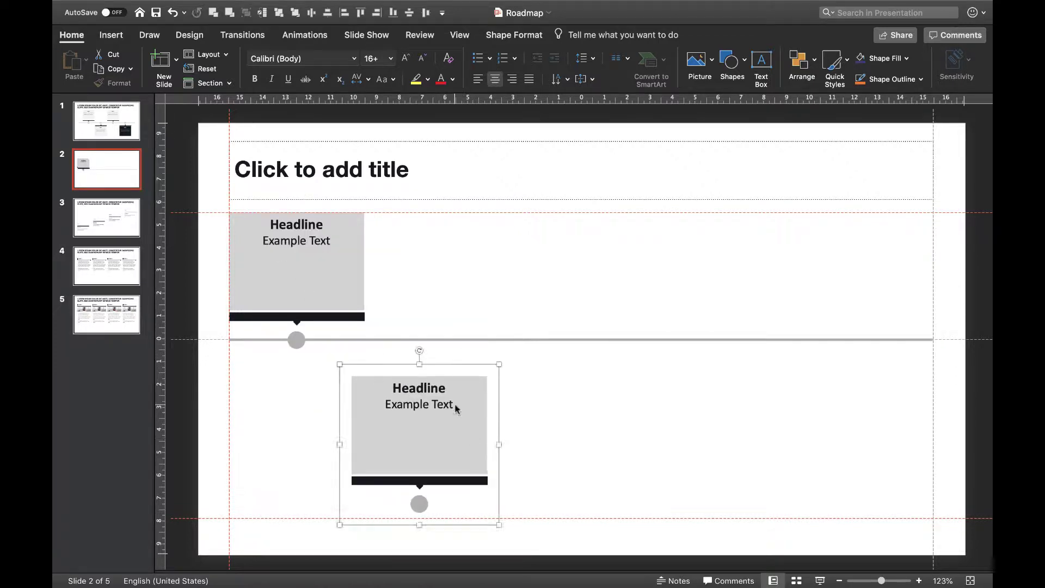
{"action": "left_click_drag", "start_coordinate": [417, 351], "coordinate": [403, 521]}
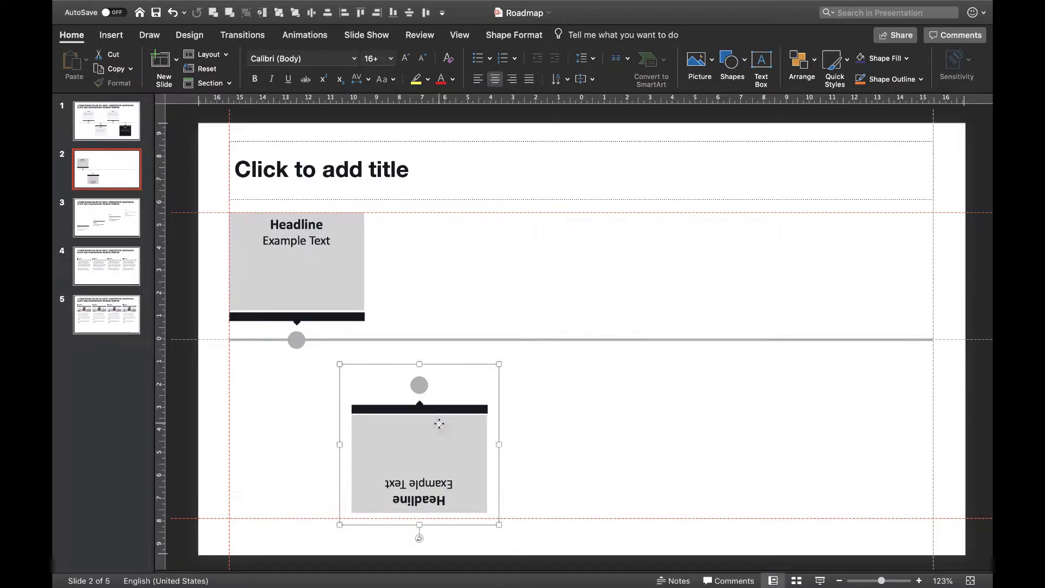
{"action": "left_click_drag", "start_coordinate": [436, 422], "coordinate": [432, 381]}
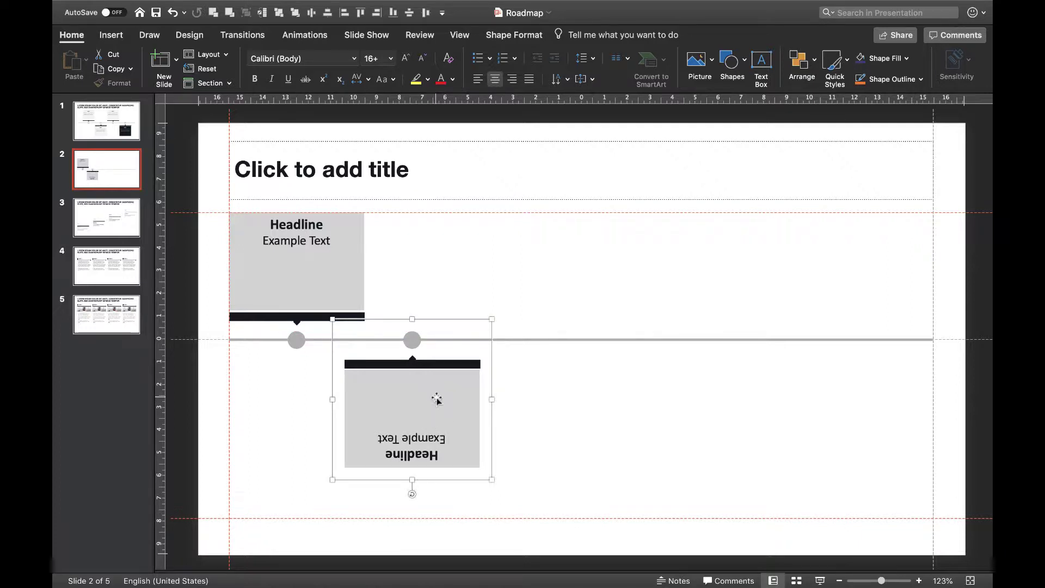
- Ungroup the flipped copy and rotate its Headline box back to upright
{"action": "right_click", "coordinate": [435, 399]}
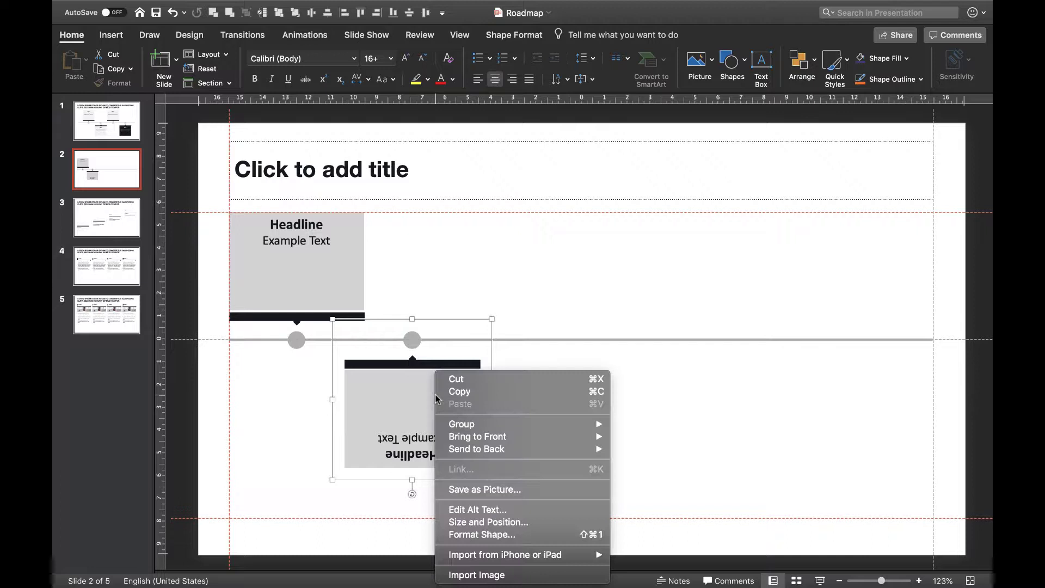
{"action": "mouse_move", "coordinate": [488, 428]}
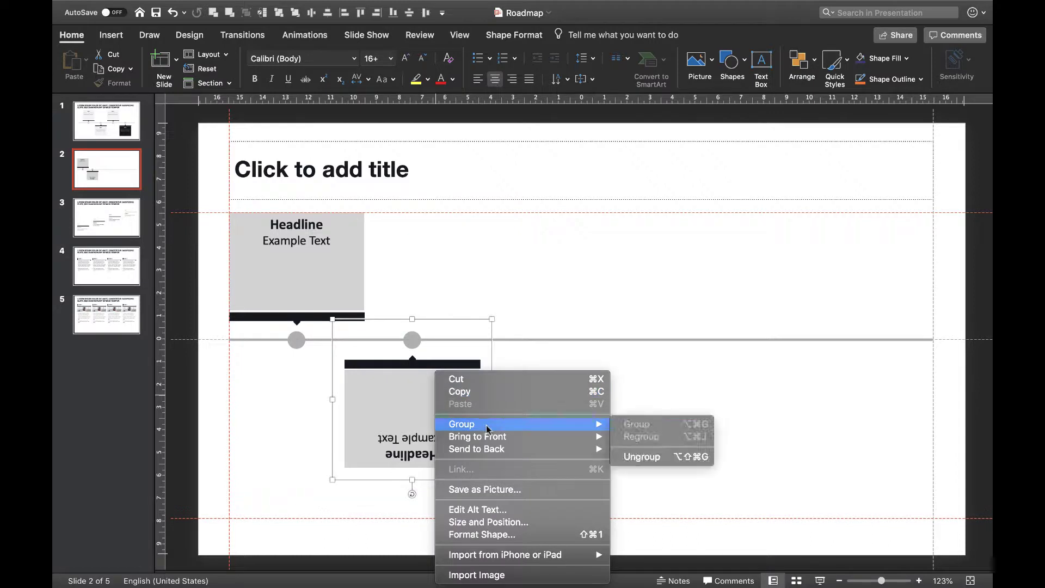
{"action": "left_click", "coordinate": [637, 456]}
{"action": "left_click", "coordinate": [625, 473]}
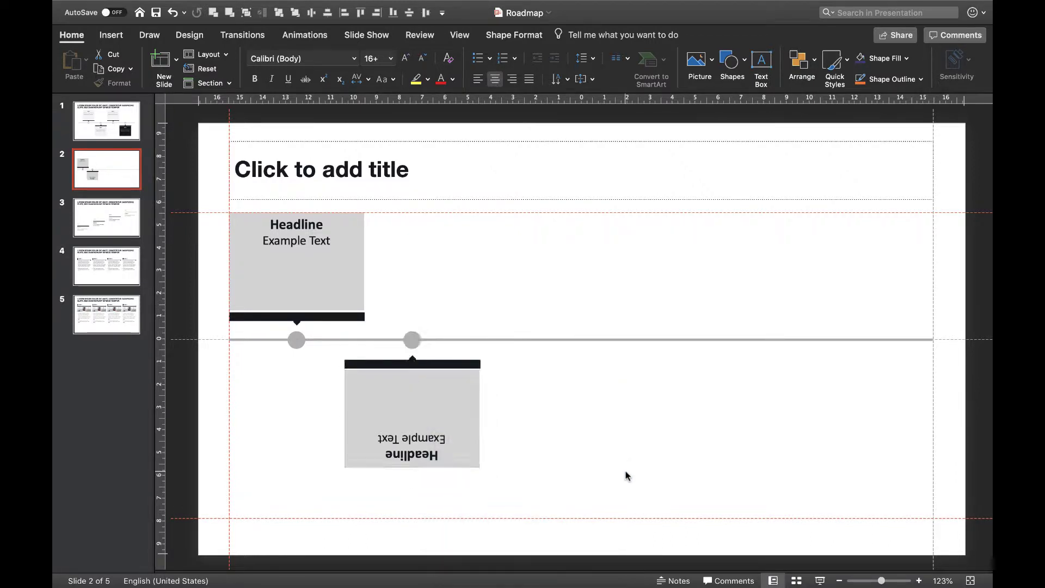
{"action": "left_click", "coordinate": [481, 430]}
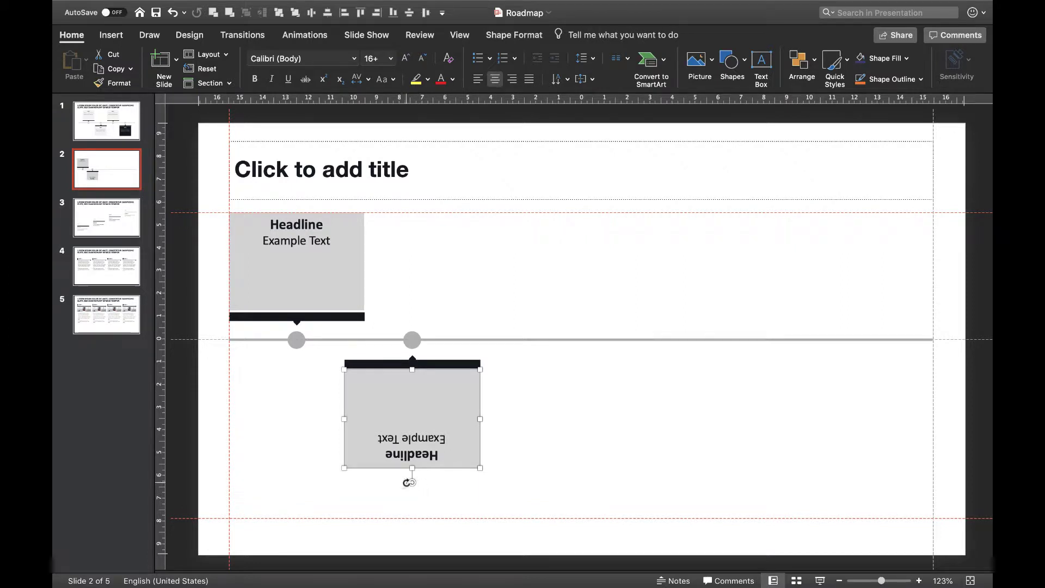
{"action": "left_click_drag", "start_coordinate": [411, 483], "coordinate": [425, 356]}
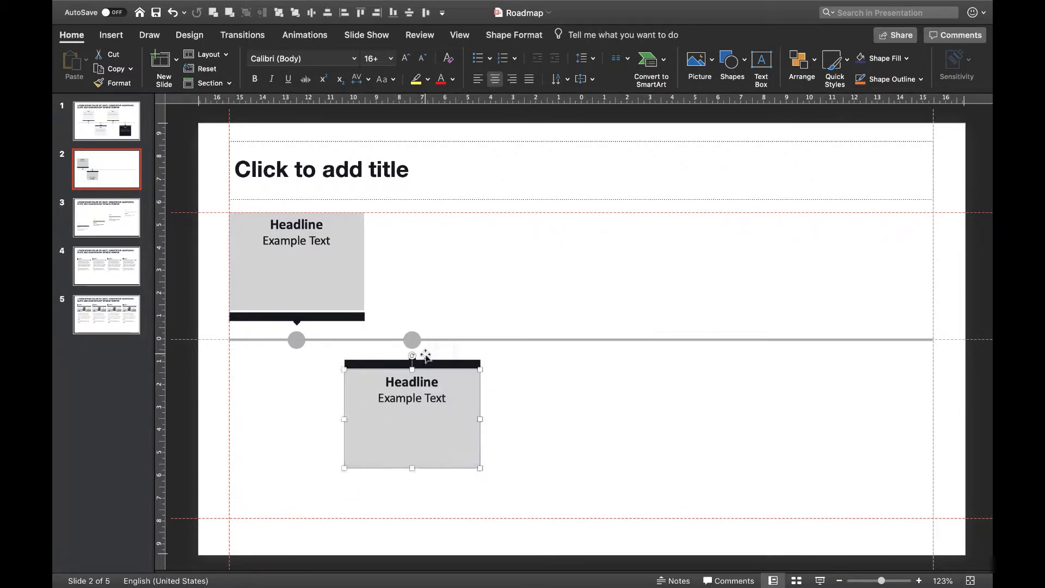
- Regroup the lower Headline box with its timeline circle
{"action": "left_click_drag", "start_coordinate": [532, 493], "coordinate": [322, 326]}
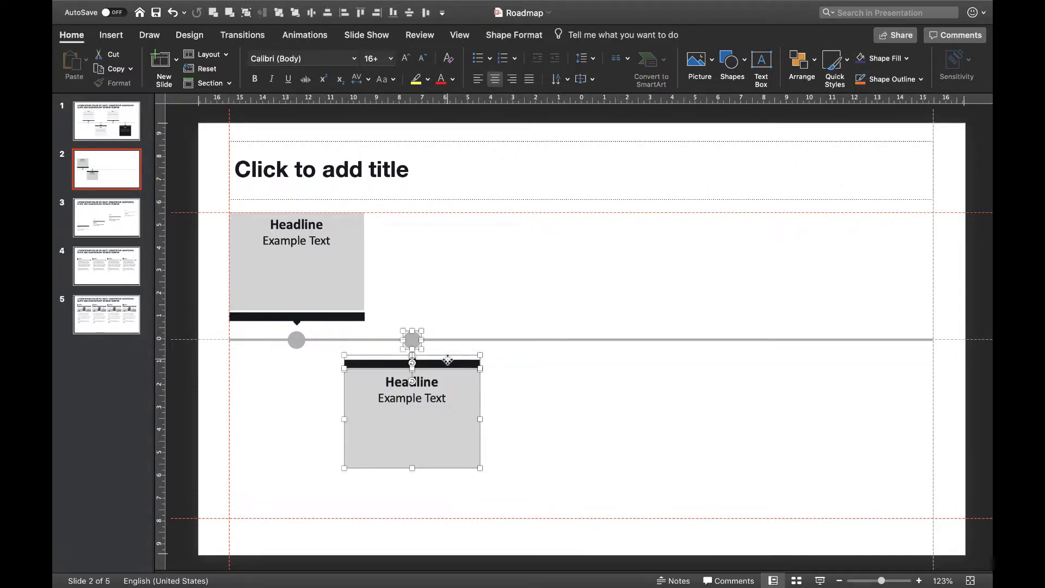
{"action": "right_click", "coordinate": [447, 359]}
{"action": "mouse_move", "coordinate": [517, 411]}
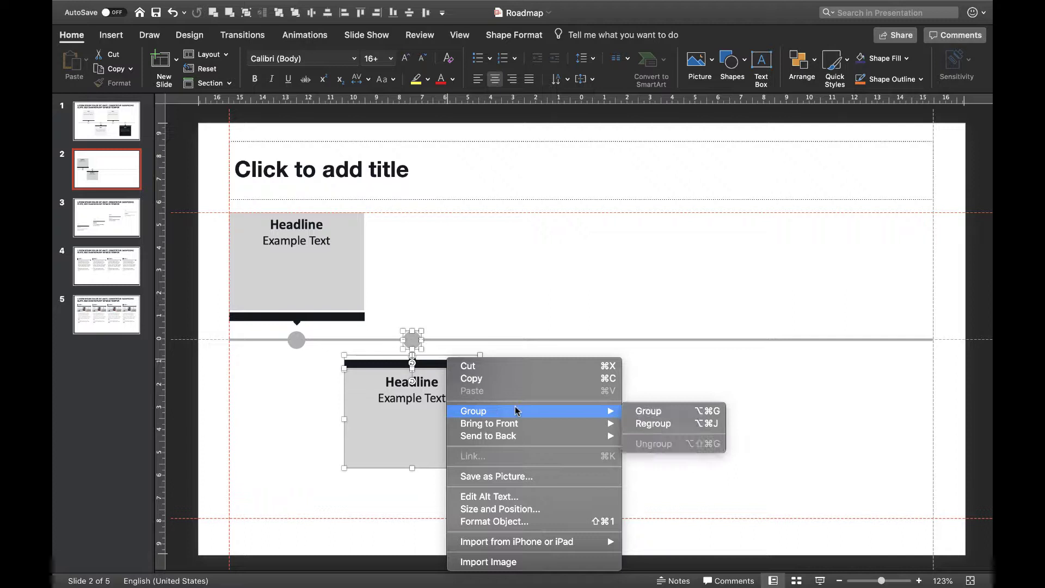
{"action": "left_click", "coordinate": [647, 411]}
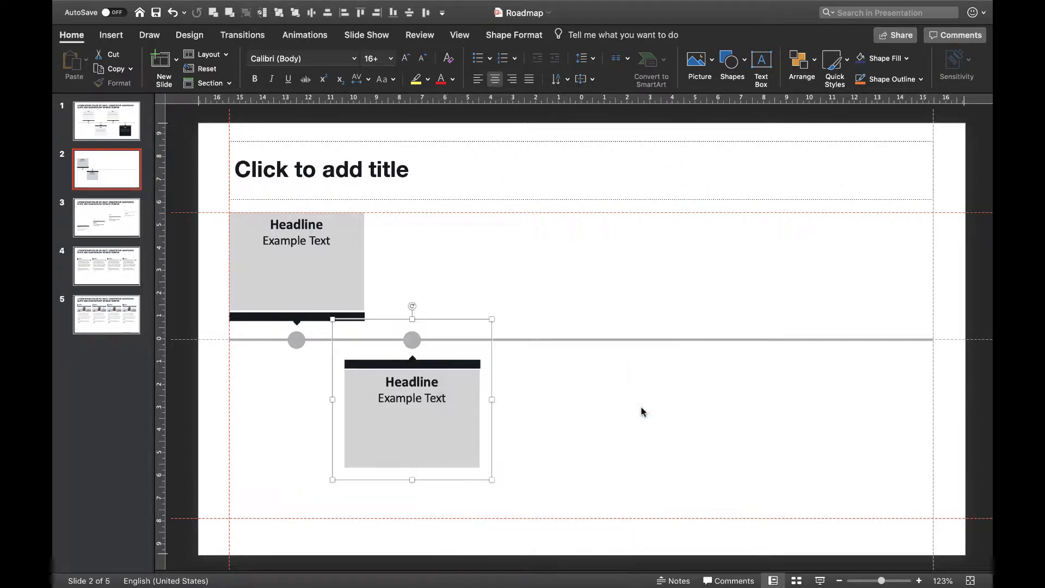
- Duplicate the upper group twice and the lower group once, spreading copies along the timeline
{"action": "mouse_move", "coordinate": [582, 4]}
{"action": "left_click", "coordinate": [309, 279]}
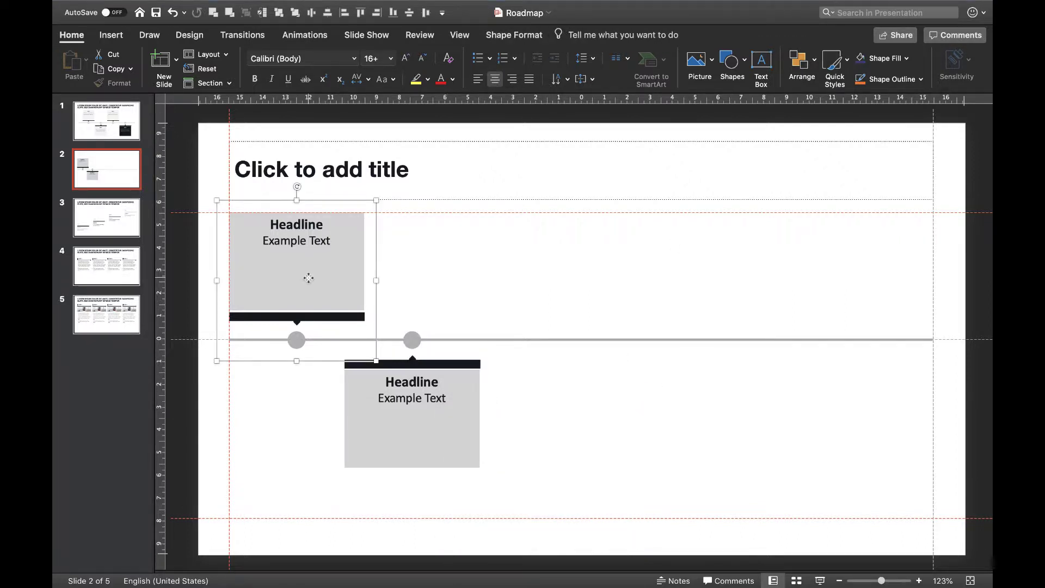
{"action": "key", "text": "cmd+d"}
{"action": "left_click_drag", "start_coordinate": [308, 279], "coordinate": [499, 273]}
{"action": "key", "text": "cmd+d"}
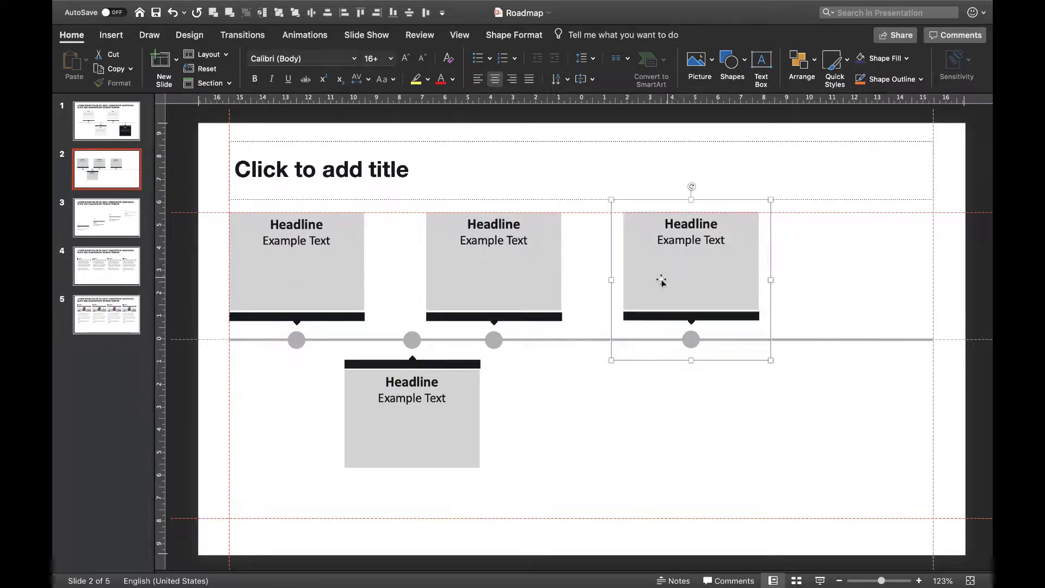
{"action": "left_click_drag", "start_coordinate": [661, 280], "coordinate": [859, 269]}
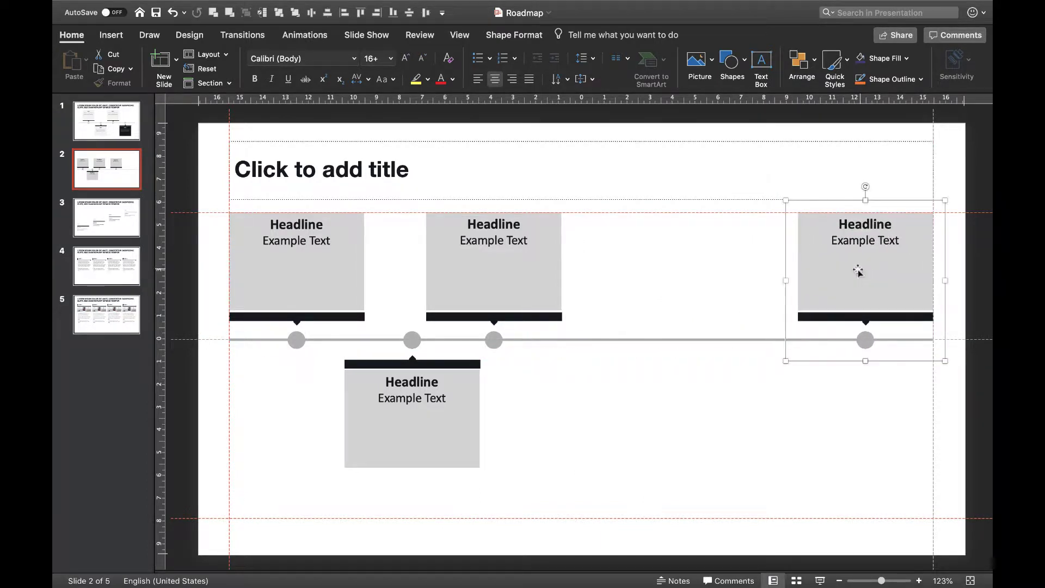
{"action": "left_click", "coordinate": [464, 406]}
{"action": "key", "text": "cmd+d"}
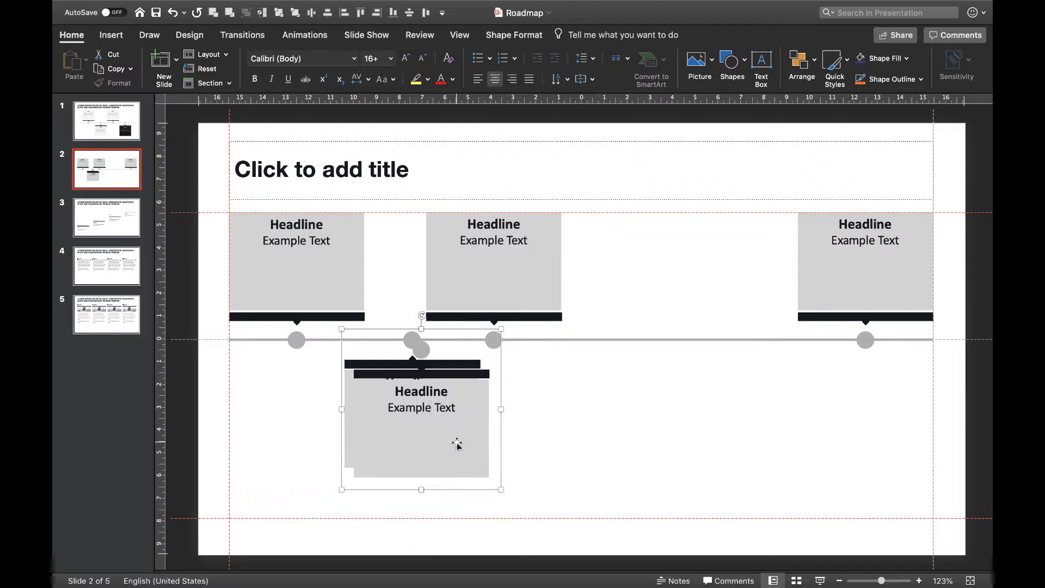
{"action": "left_click_drag", "start_coordinate": [458, 444], "coordinate": [742, 434]}
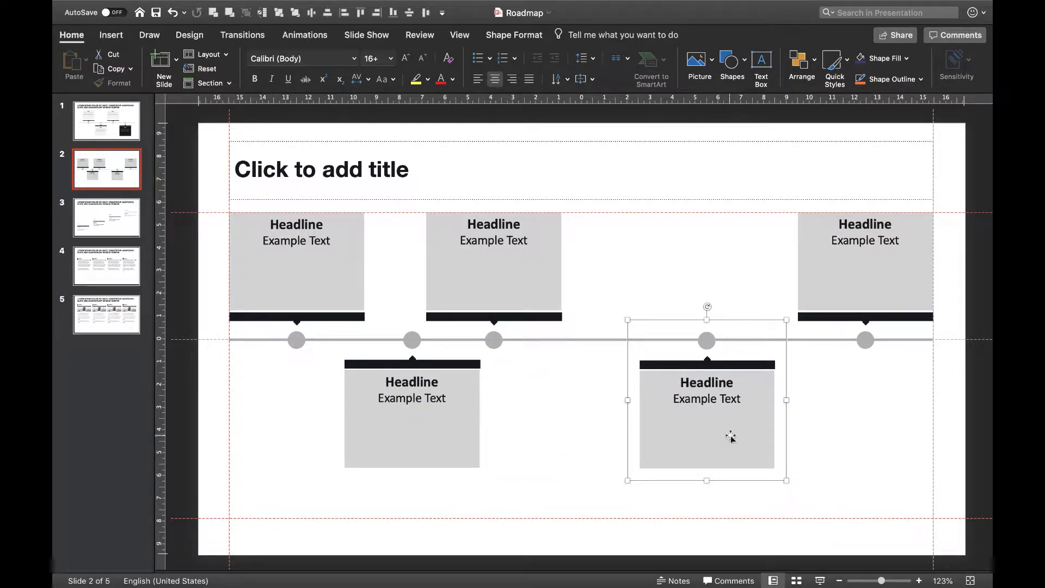
- Align the three upper groups by their tops and the two lower groups by their bottoms
{"action": "left_click", "coordinate": [374, 272]}
{"action": "left_click", "coordinate": [537, 272], "text": "shift"}
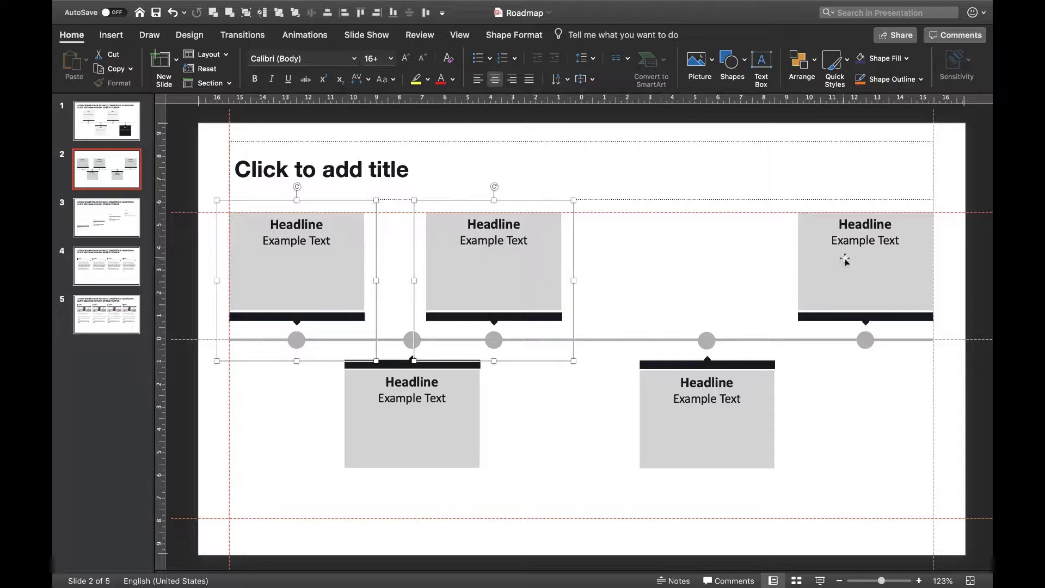
{"action": "left_click", "coordinate": [850, 262], "text": "shift"}
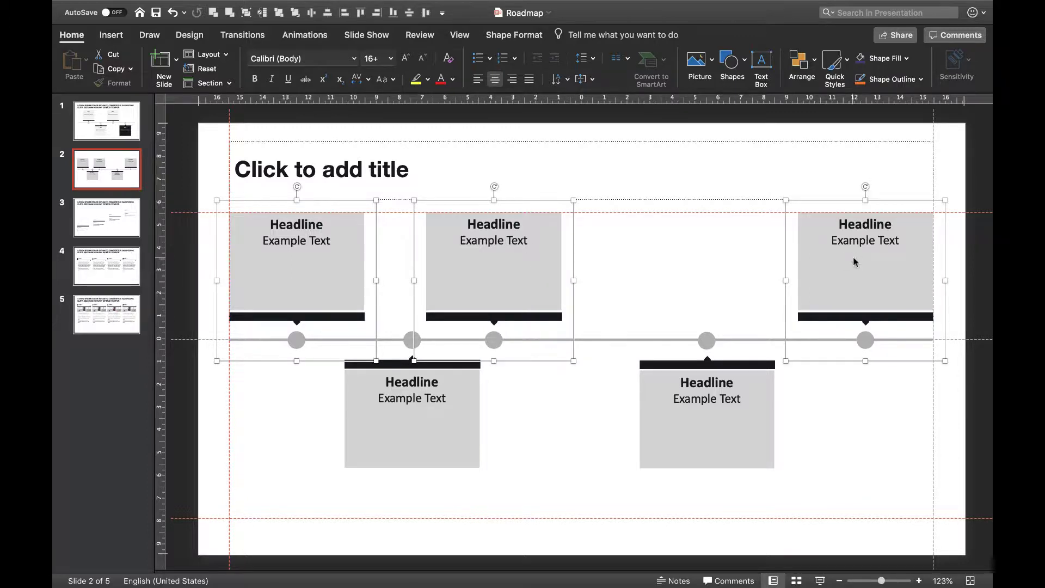
{"action": "left_click", "coordinate": [362, 14]}
{"action": "left_click", "coordinate": [417, 399]}
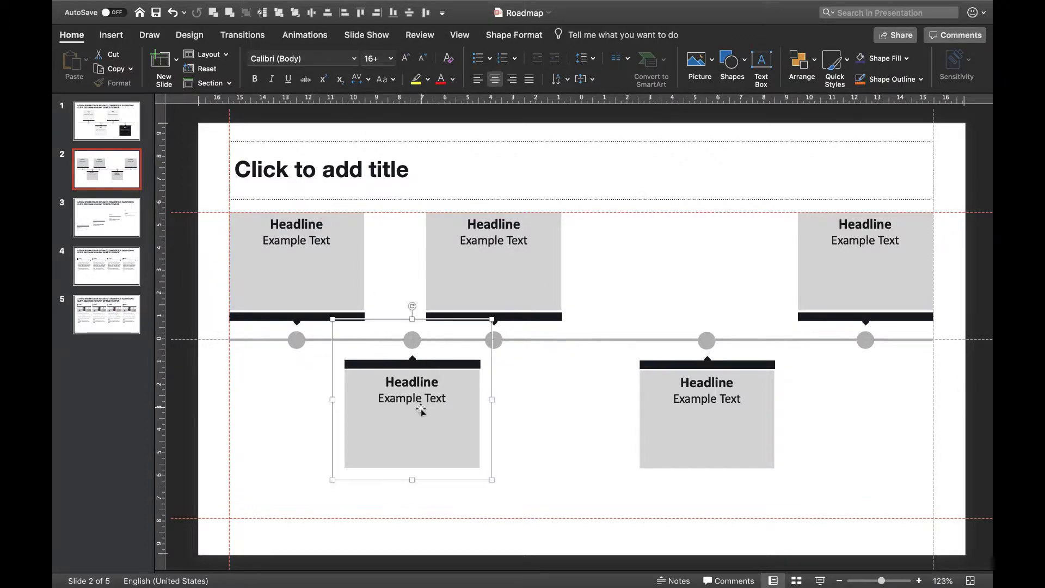
{"action": "left_click", "coordinate": [729, 419], "text": "shift"}
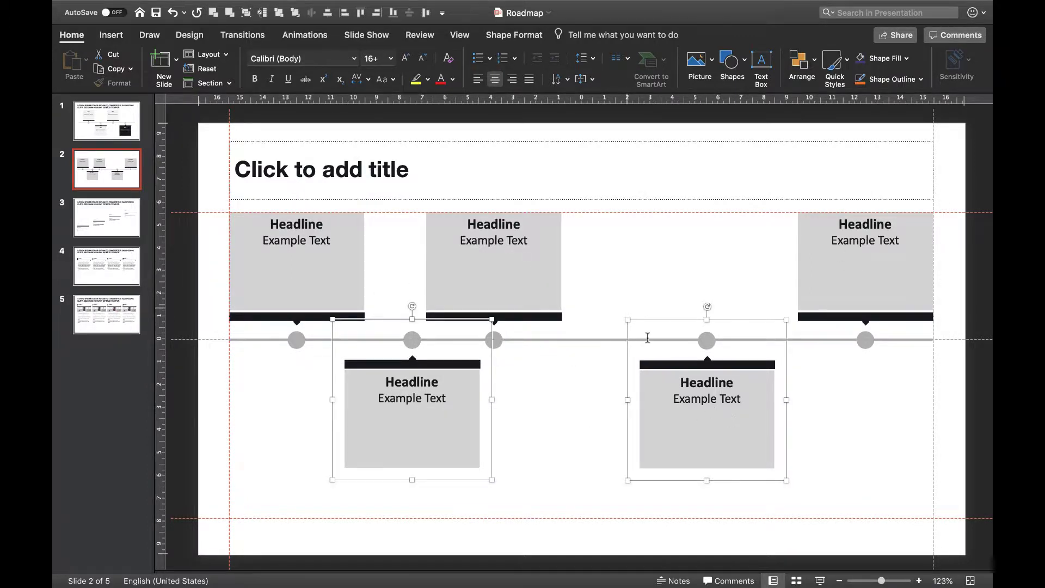
{"action": "left_click", "coordinate": [395, 13]}
{"action": "left_click", "coordinate": [591, 439]}
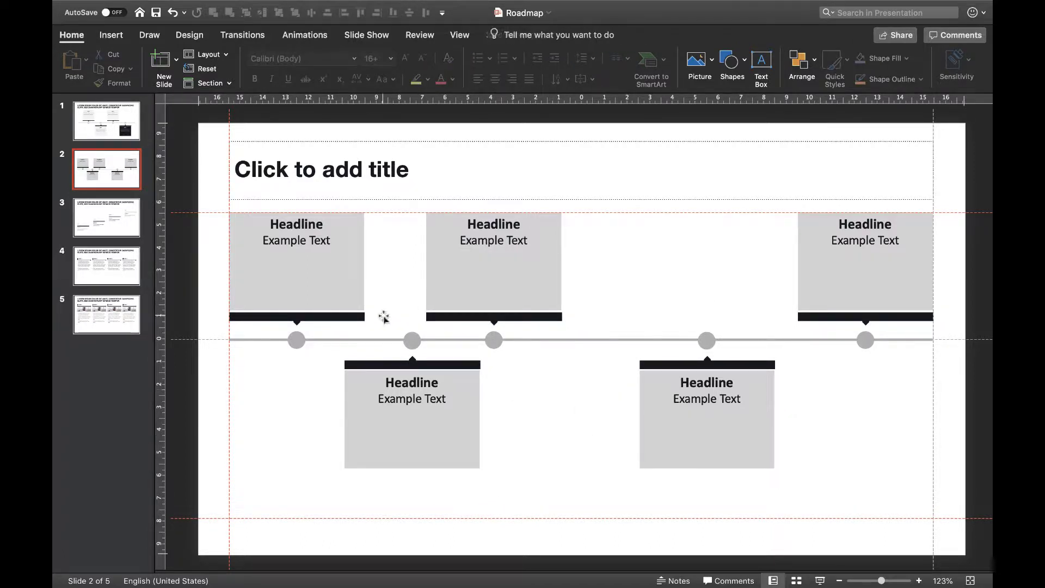
- Distribute all five headline groups horizontally along the timeline
{"action": "left_click", "coordinate": [333, 293]}
{"action": "left_click", "coordinate": [418, 421], "text": "shift"}
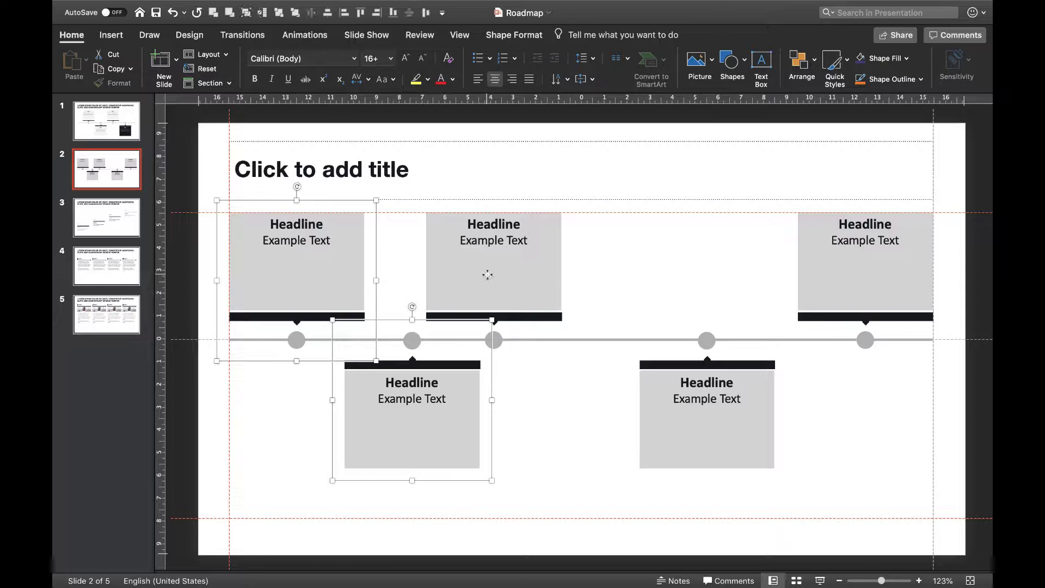
{"action": "left_click", "coordinate": [487, 276], "text": "shift"}
{"action": "left_click", "coordinate": [716, 436], "text": "shift"}
{"action": "left_click", "coordinate": [827, 301], "text": "shift"}
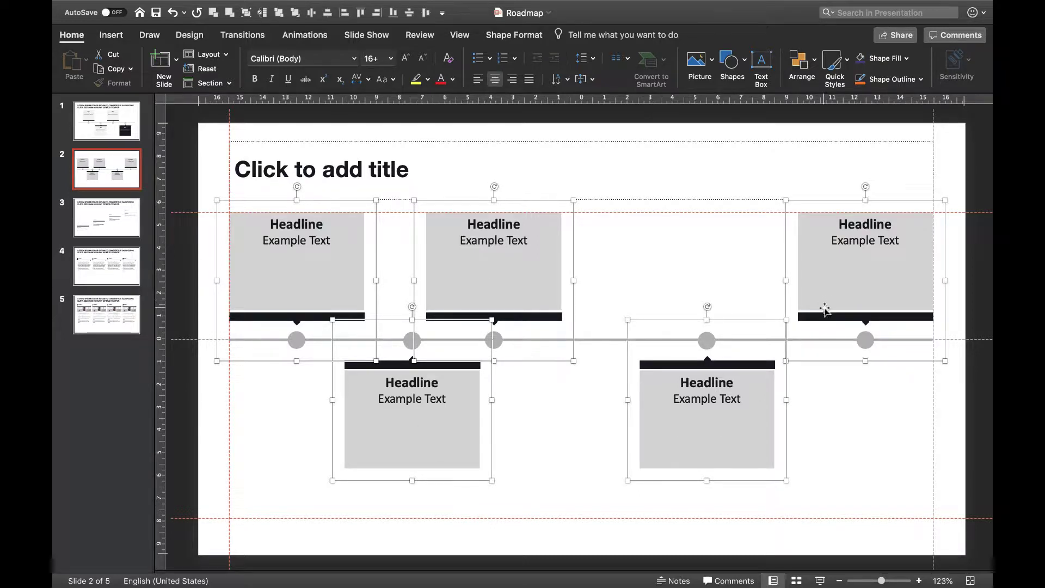
{"action": "left_click", "coordinate": [308, 15]}
{"action": "key", "text": "Escape"}
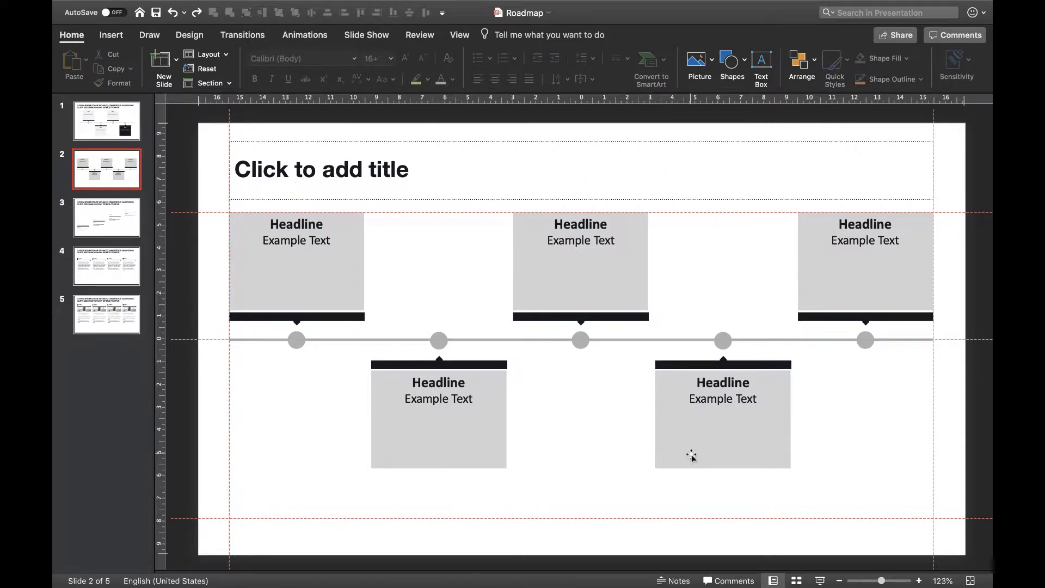
- Make the lower-right Headline box dark navy with white text
{"action": "left_click", "coordinate": [692, 457]}
{"action": "left_click", "coordinate": [690, 443]}
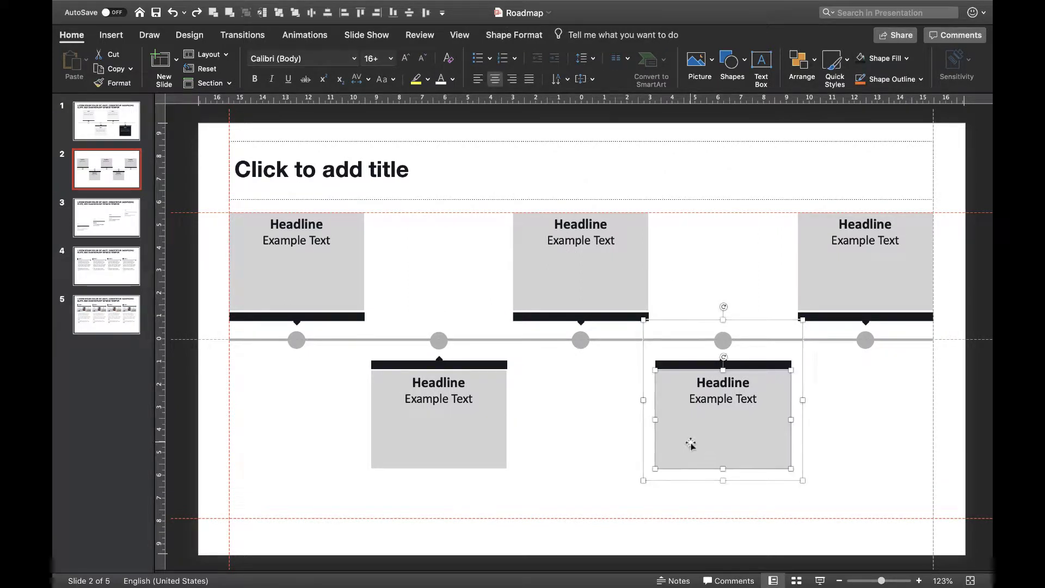
{"action": "left_click", "coordinate": [907, 59]}
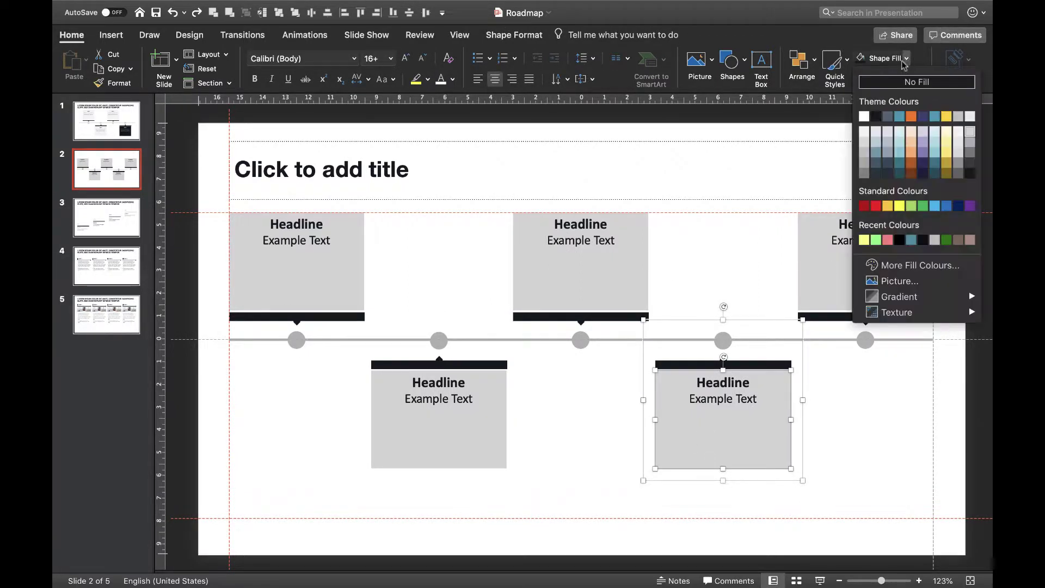
{"action": "left_click", "coordinate": [872, 115]}
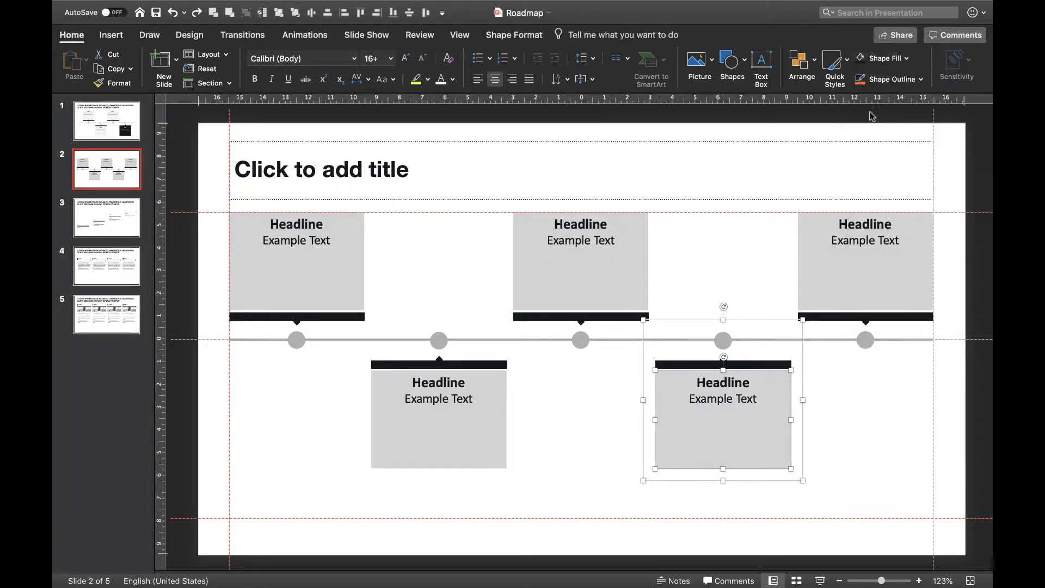
{"action": "left_click", "coordinate": [453, 79]}
{"action": "left_click", "coordinate": [445, 114]}
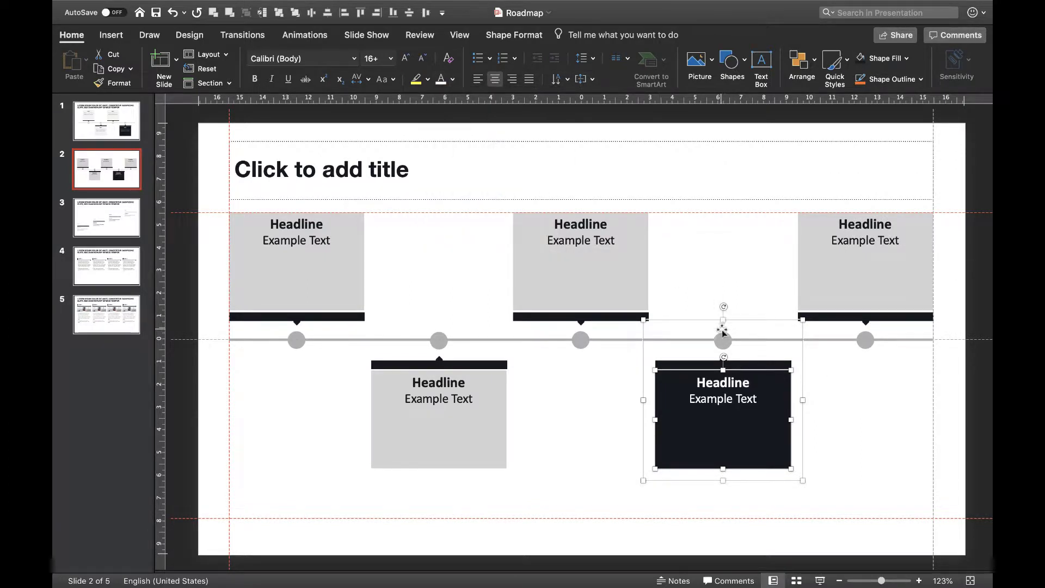
- Fill that milestone's timeline circle dark as well
{"action": "left_click", "coordinate": [722, 338]}
{"action": "left_click", "coordinate": [907, 58]}
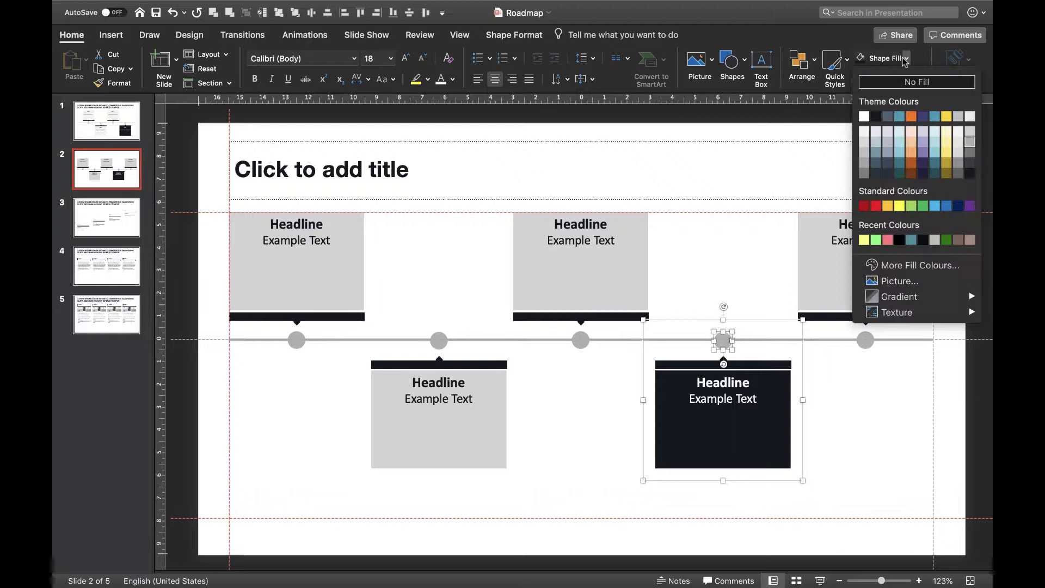
{"action": "left_click", "coordinate": [876, 116]}
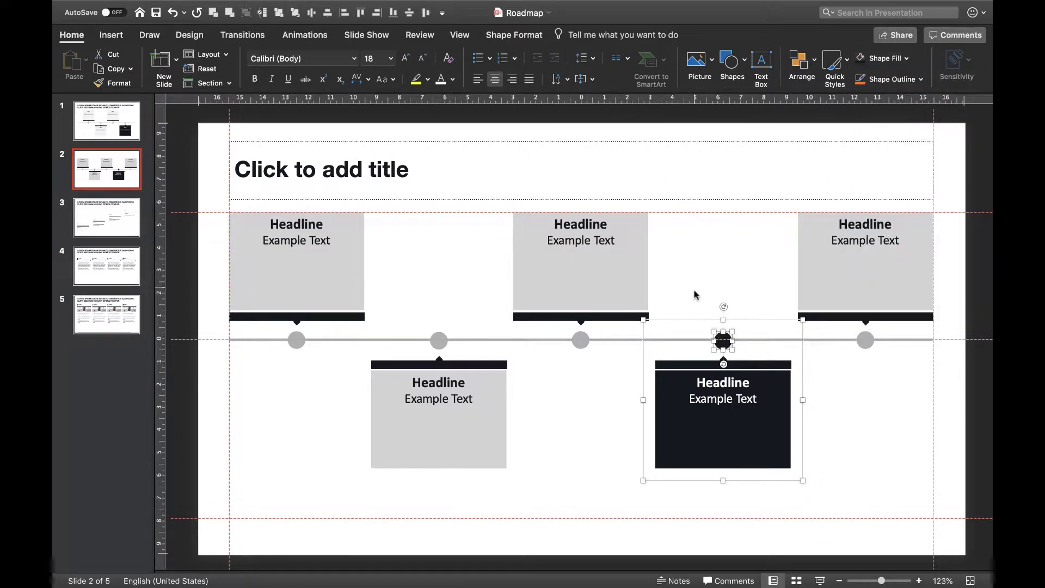
{"action": "left_click", "coordinate": [724, 287]}
- Enter the slide title 'Four out of five steps have already been taken - one to go!'
{"action": "left_click", "coordinate": [385, 168]}
{"action": "type", "text": "Fo"}
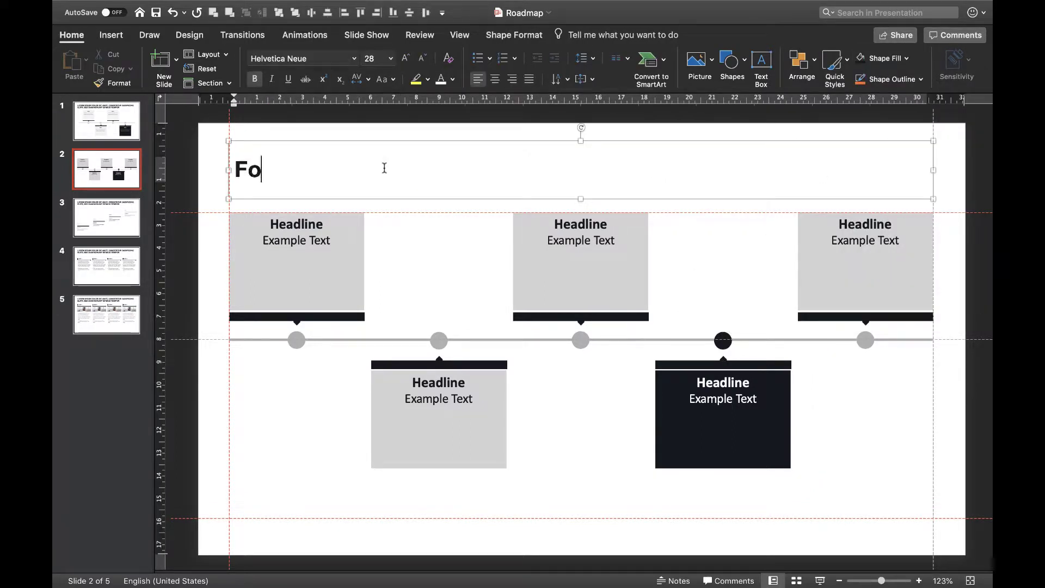
{"action": "type", "text": "ur out of five step"}
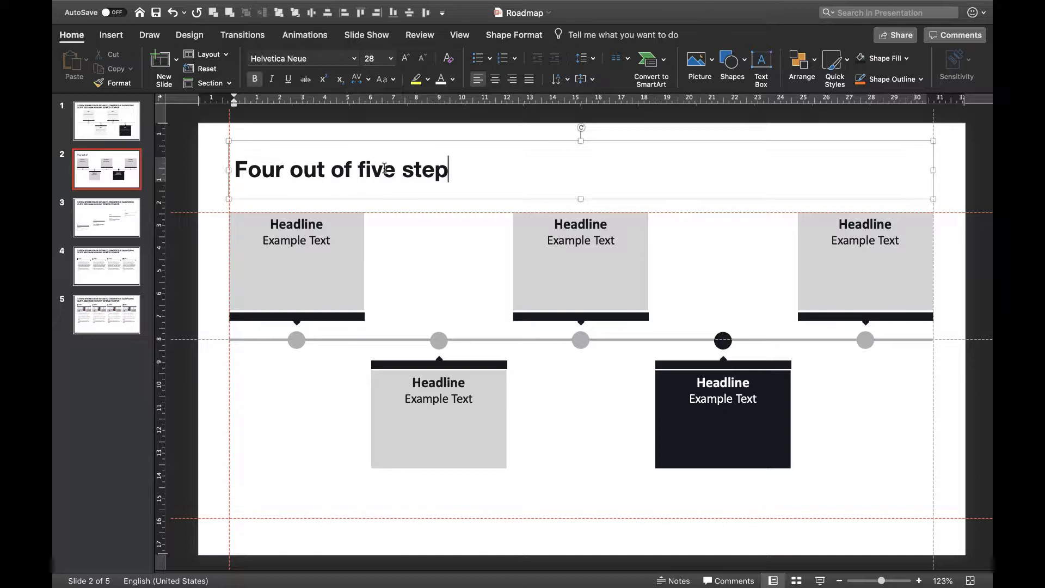
{"action": "type", "text": "s have already been ta"}
{"action": "key", "text": "BackSpace"}
{"action": "key", "text": "BackSpace"}
{"action": "type", "text": "a"}
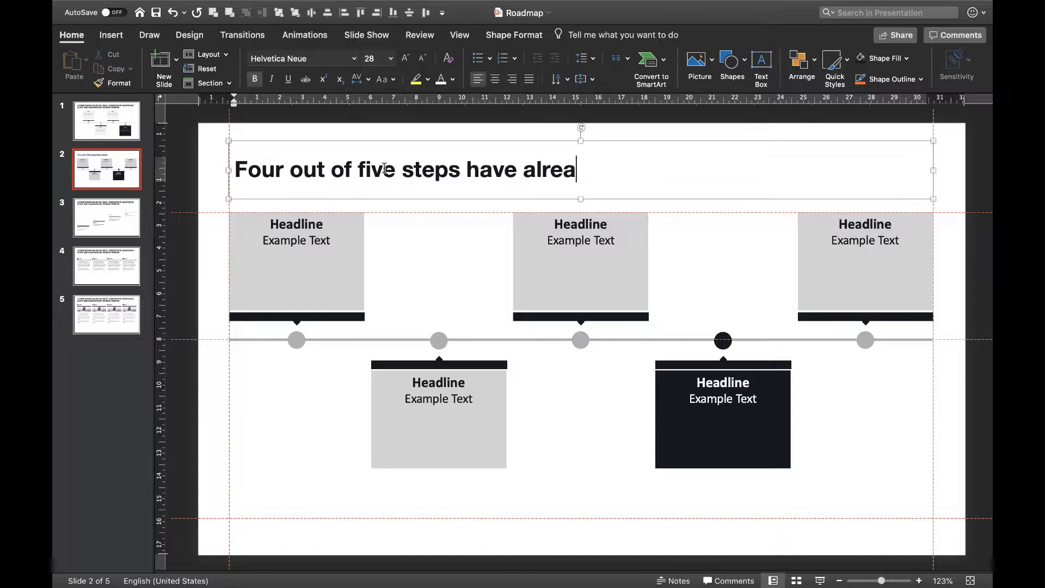
{"action": "type", "text": "dy been taken - one g"}
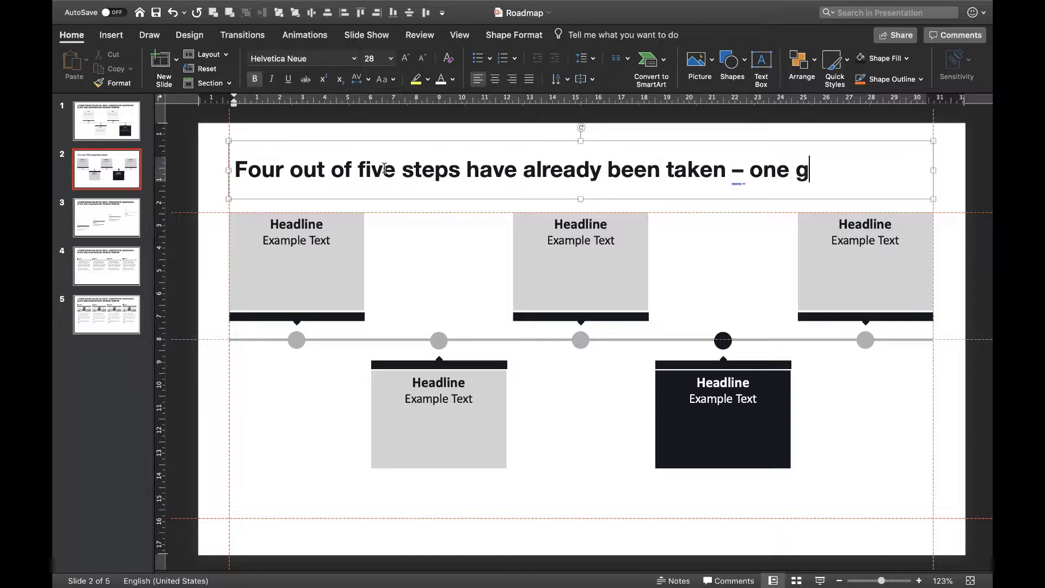
{"action": "key", "text": "BackSpace"}
{"action": "type", "text": "to go!"}
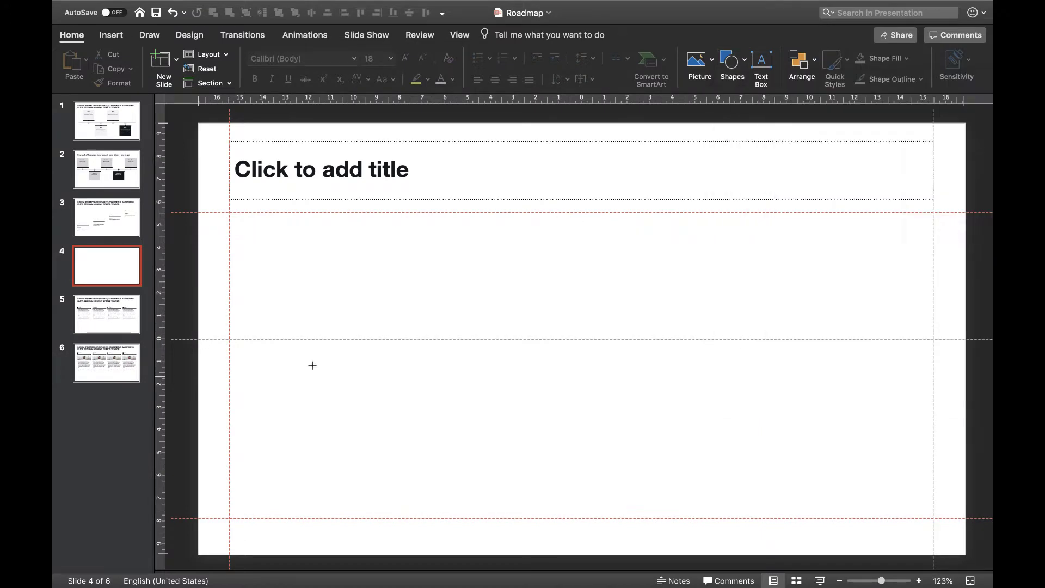
- Draw a thin grey bar with no outline at the slide's left
{"action": "left_click_drag", "start_coordinate": [229, 364], "coordinate": [351, 379]}
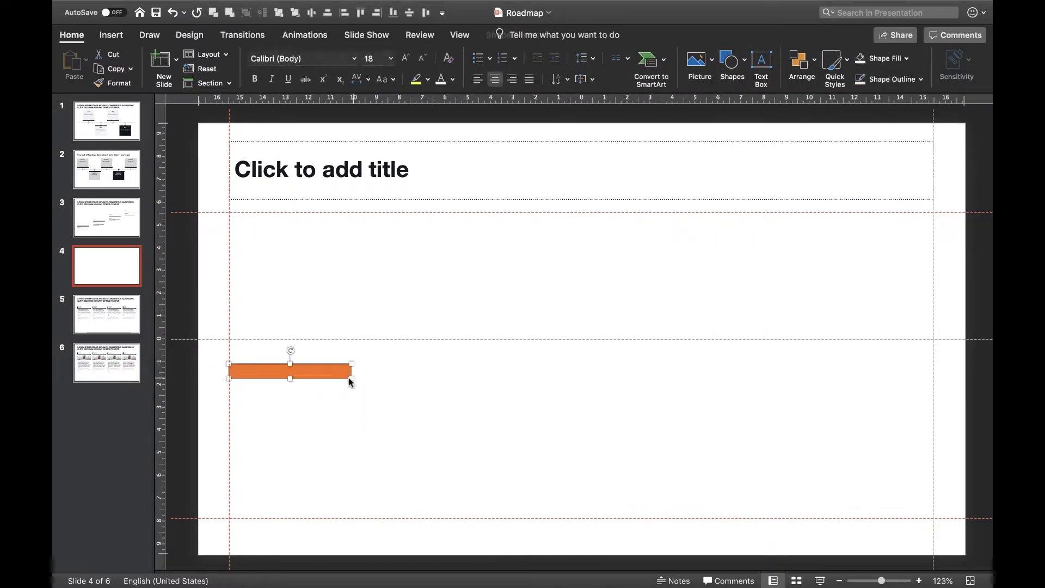
{"action": "left_click", "coordinate": [905, 59]}
{"action": "left_click", "coordinate": [920, 119]}
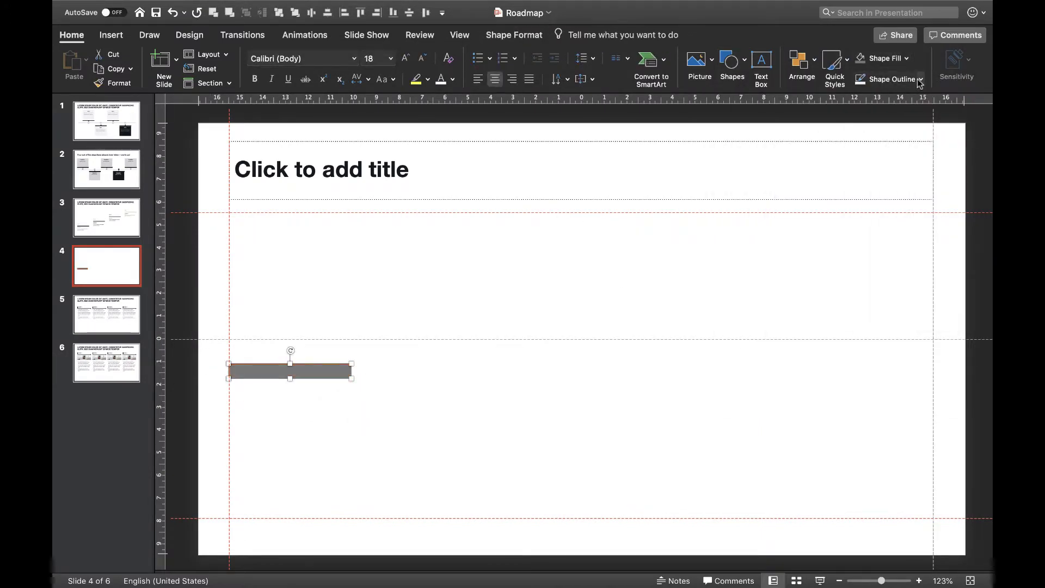
{"action": "left_click", "coordinate": [920, 79]}
{"action": "left_click", "coordinate": [918, 102]}
- Add a smaller, italic '1999' text box just above the grey bar
{"action": "left_click", "coordinate": [725, 66]}
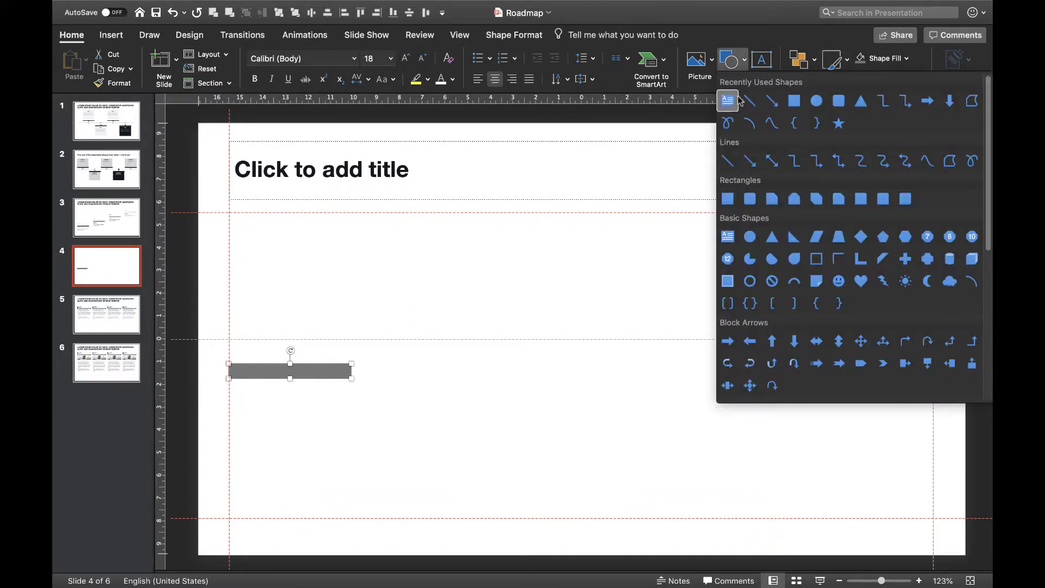
{"action": "left_click", "coordinate": [727, 236]}
{"action": "left_click_drag", "start_coordinate": [229, 339], "coordinate": [352, 357]}
{"action": "type", "text": "1999"}
{"action": "key", "text": "super+a"}
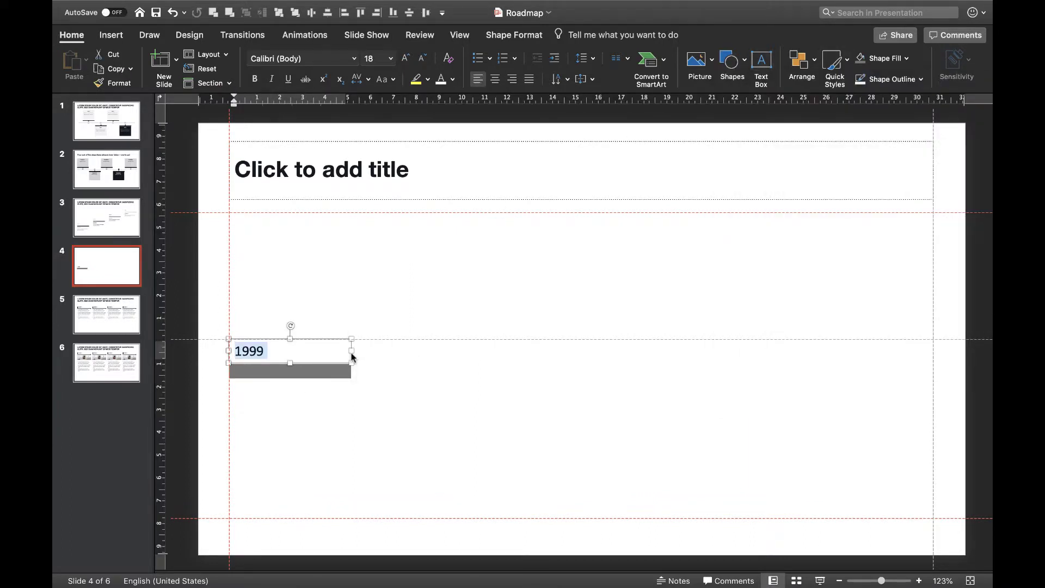
{"action": "left_click", "coordinate": [422, 58]}
{"action": "left_click", "coordinate": [422, 58]}
{"action": "left_click", "coordinate": [271, 78]}
{"action": "left_click", "coordinate": [327, 401]}
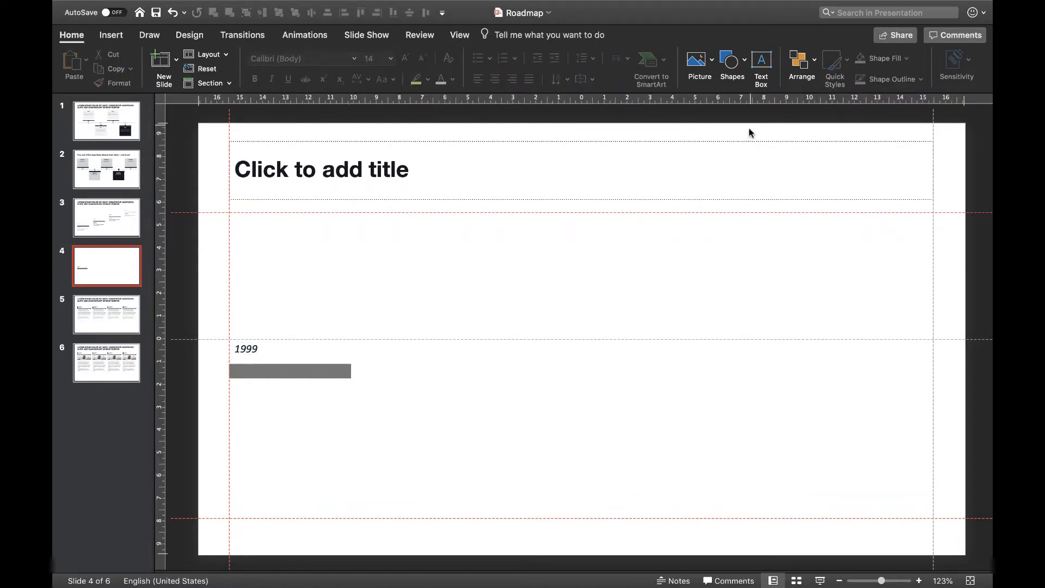
- Add a text box below the bar with bold 'Headline'
{"action": "left_click", "coordinate": [744, 74]}
{"action": "left_click", "coordinate": [728, 103]}
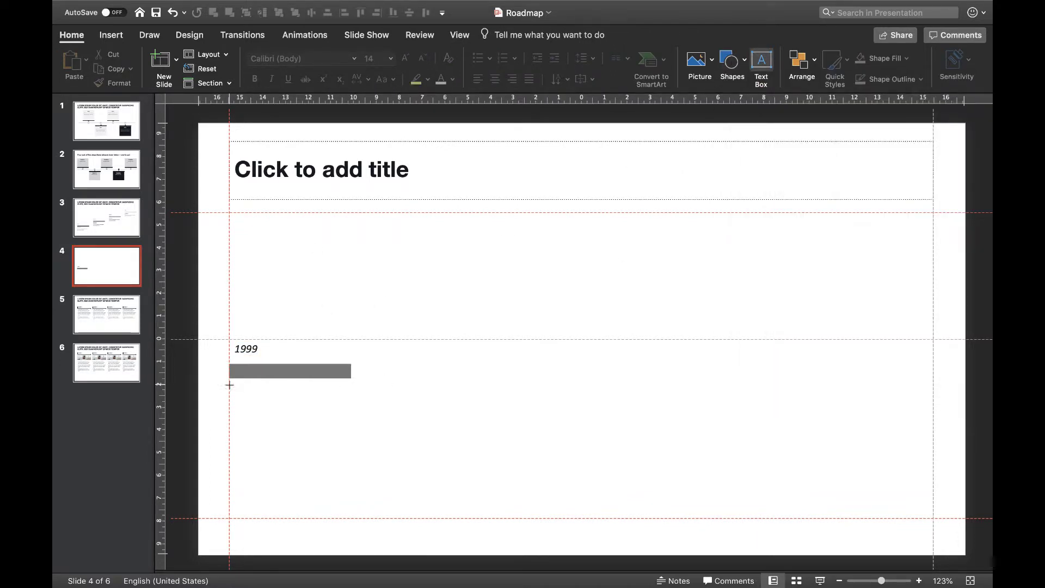
{"action": "left_click_drag", "start_coordinate": [229, 385], "coordinate": [347, 423]}
{"action": "type", "text": "Headline"}
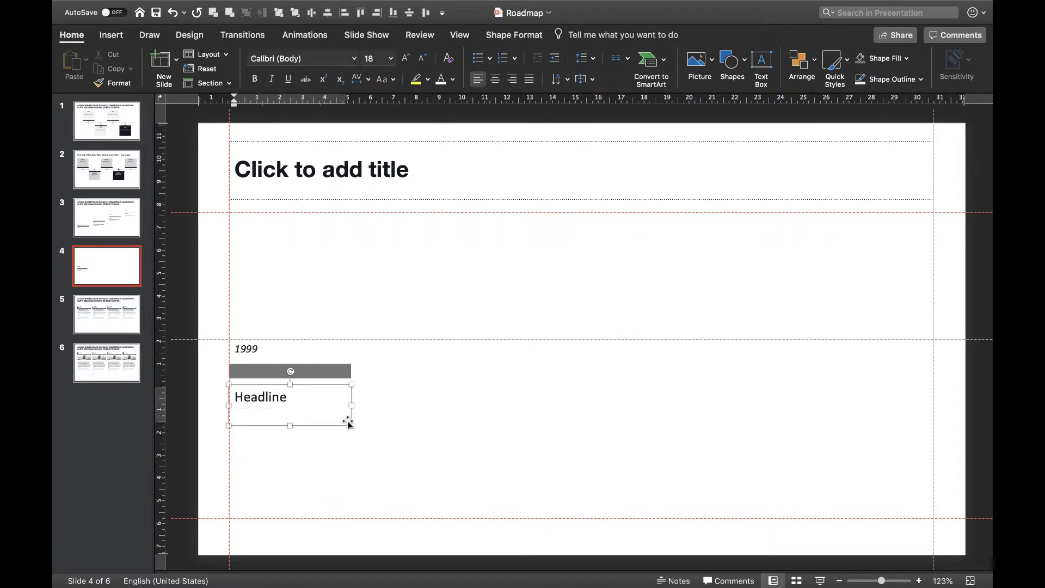
{"action": "key", "text": "super+a"}
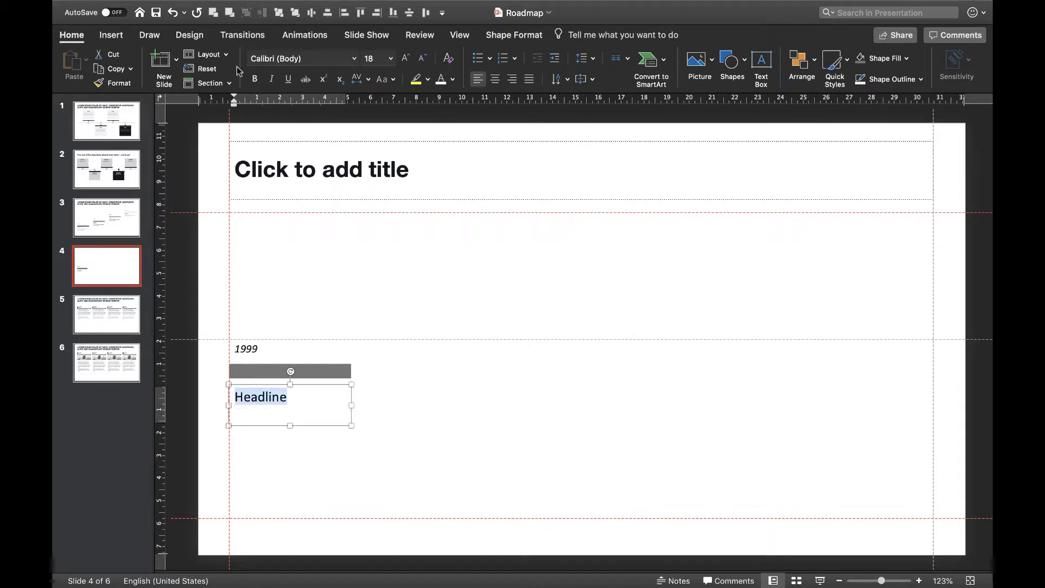
{"action": "left_click", "coordinate": [255, 79]}
{"action": "key", "text": "Right"}
{"action": "key", "text": "Return"}
- Add smaller non-bold 'Example text' under Headline, then select the 1999 label and bar
{"action": "key", "text": "super+b"}
{"action": "type", "text": "Exam"}
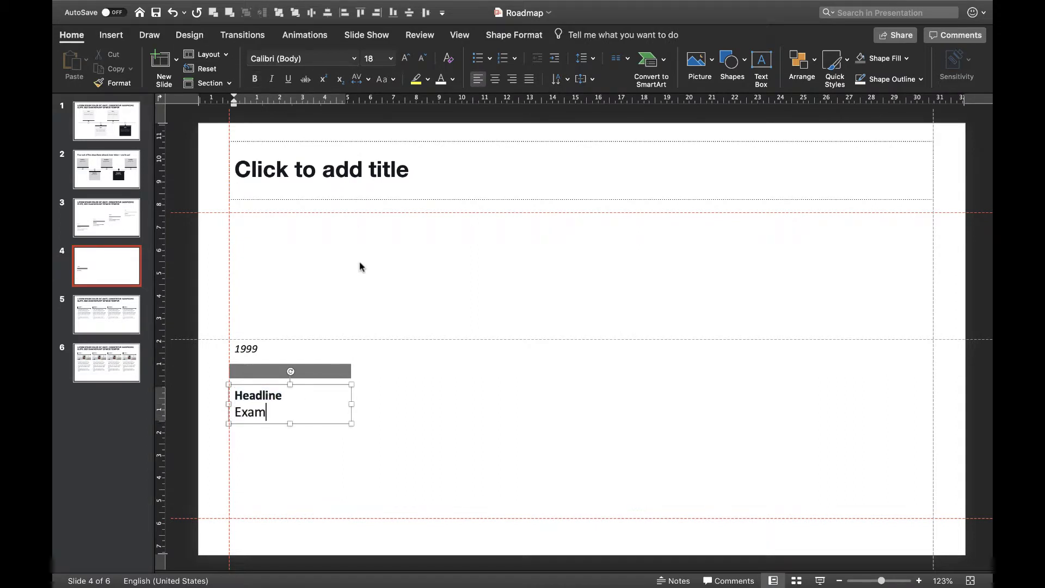
{"action": "key", "text": "shift+Home"}
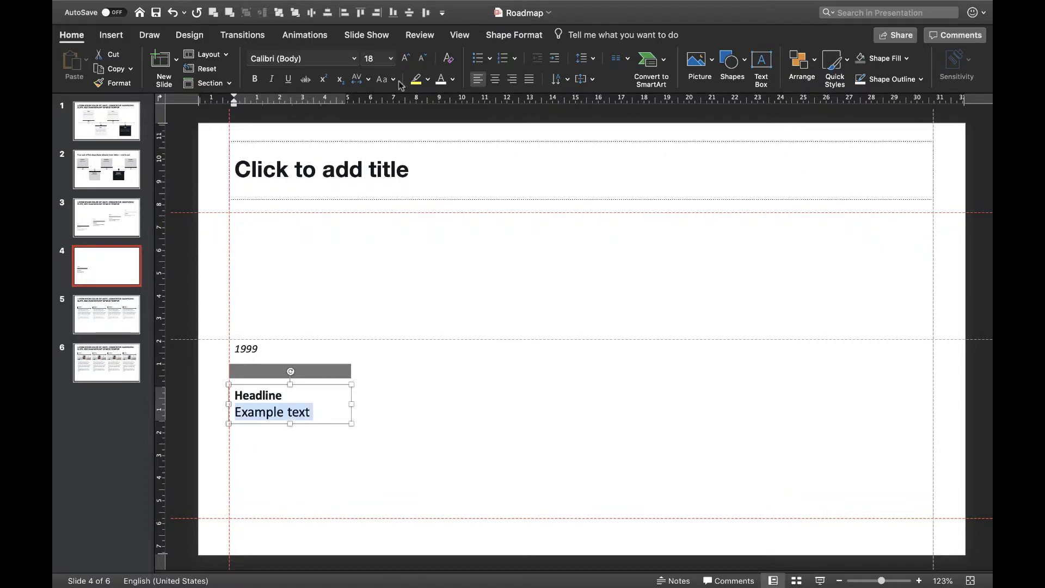
{"action": "left_click", "coordinate": [423, 58]}
{"action": "left_click", "coordinate": [423, 58]}
{"action": "left_click", "coordinate": [246, 349]}
{"action": "left_click", "coordinate": [298, 372], "text": "shift"}
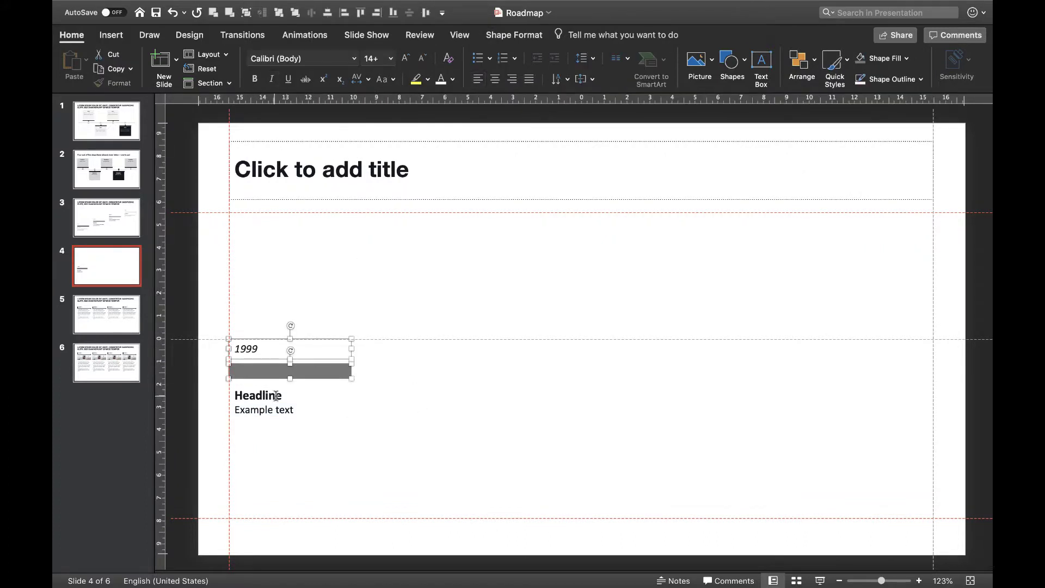
- Group the 1999 year, bar and Headline text box into one block
{"action": "left_click", "coordinate": [275, 397], "text": "shift"}
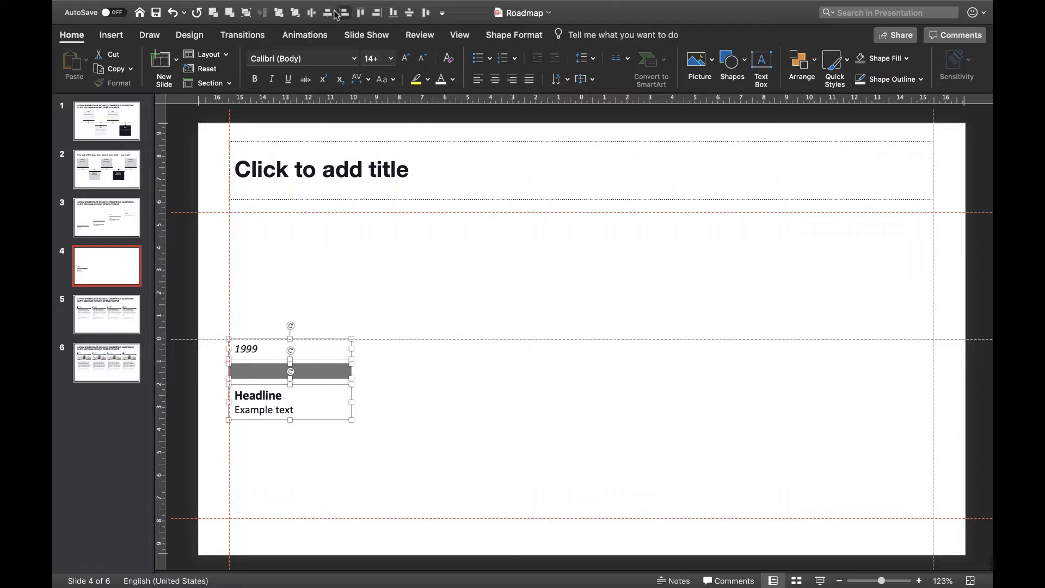
{"action": "right_click", "coordinate": [331, 339]}
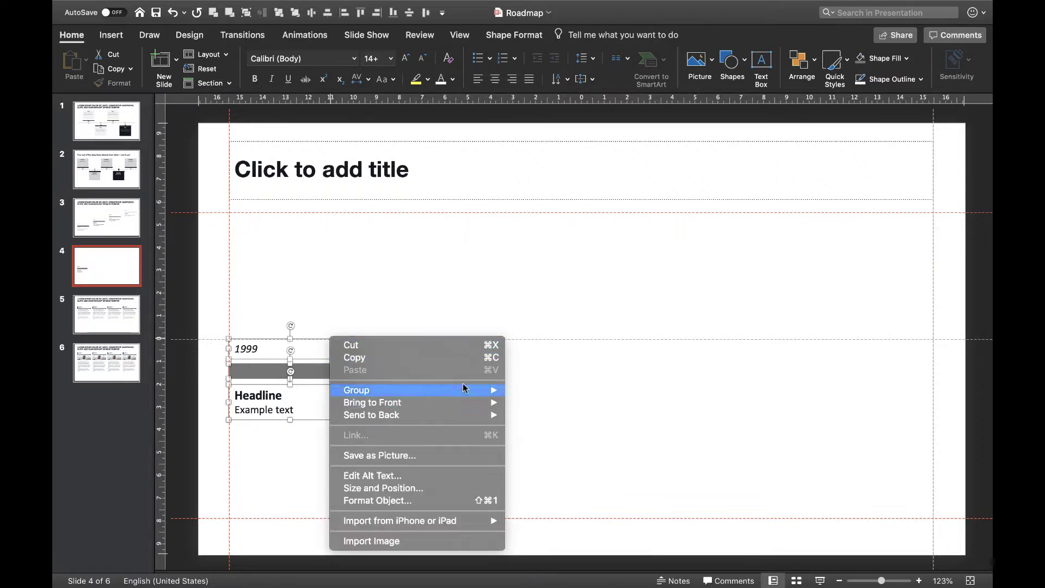
{"action": "left_click", "coordinate": [545, 391]}
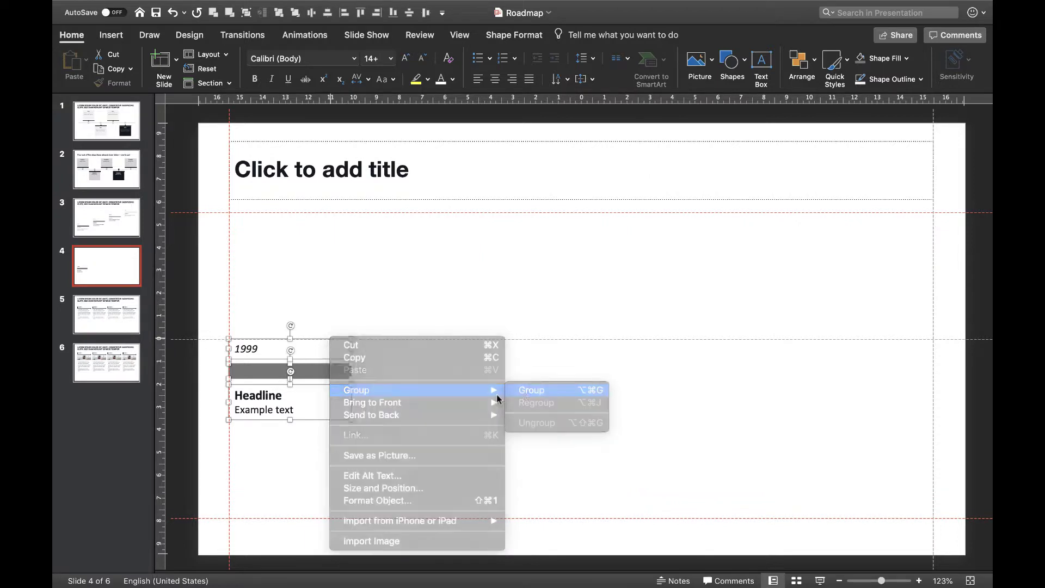
- Duplicate the timeline block three times, with the copies placed to the right
{"action": "left_click_drag", "start_coordinate": [207, 300], "coordinate": [437, 474]}
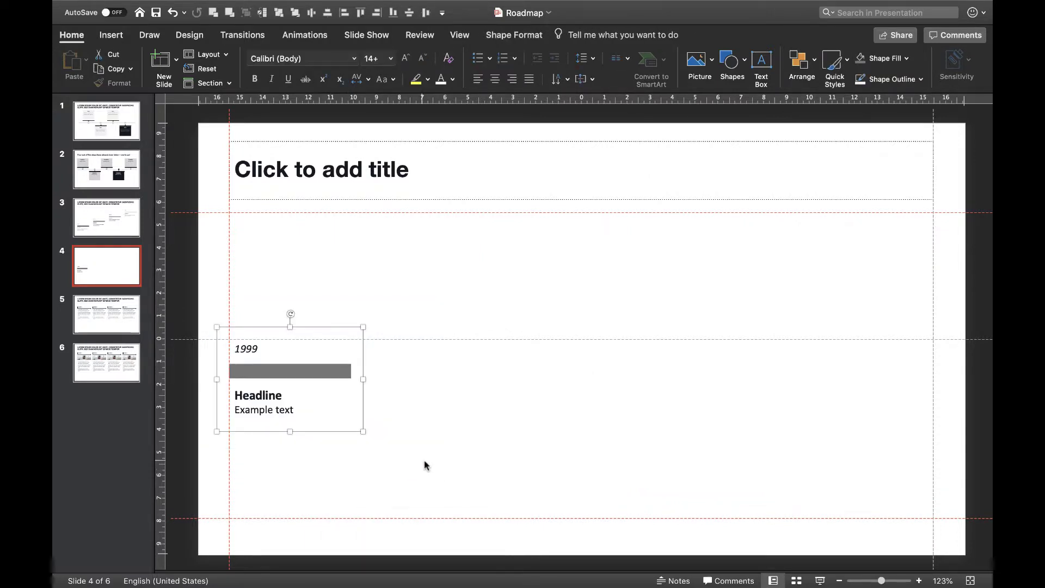
{"action": "key", "text": "super+d"}
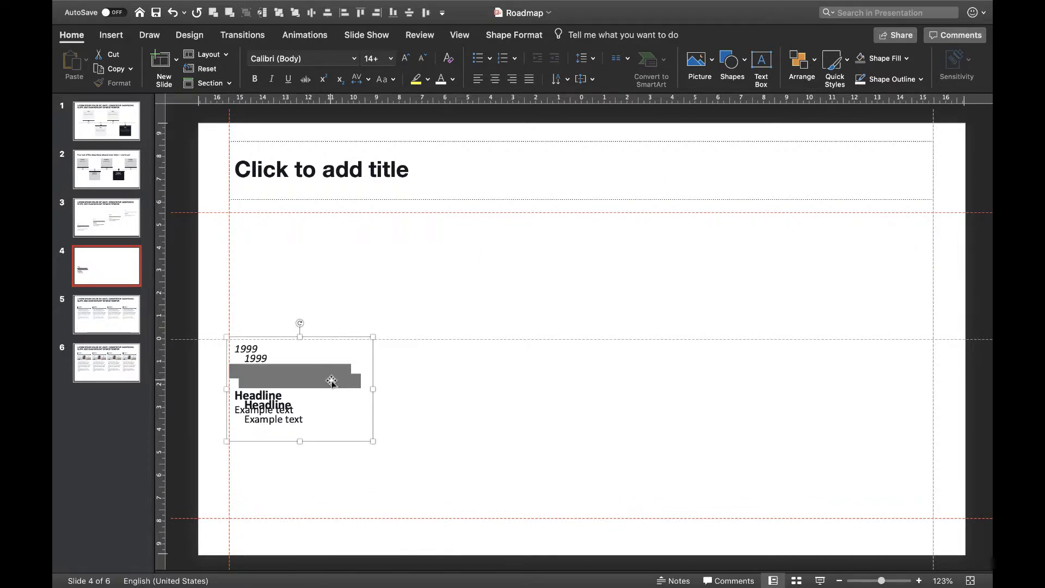
{"action": "left_click_drag", "start_coordinate": [332, 381], "coordinate": [495, 382]}
{"action": "key", "text": "super+d"}
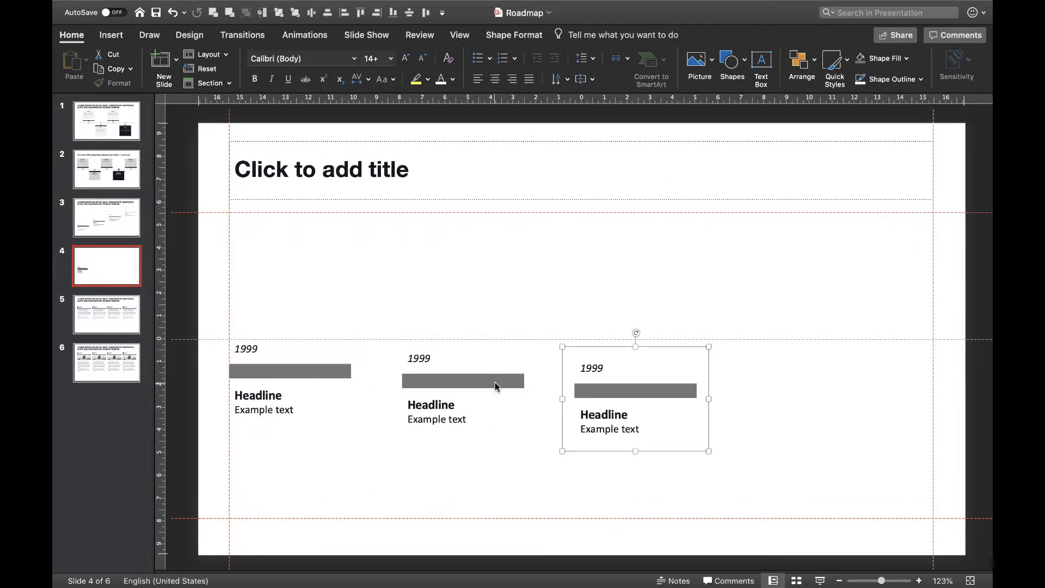
{"action": "key", "text": "super+d"}
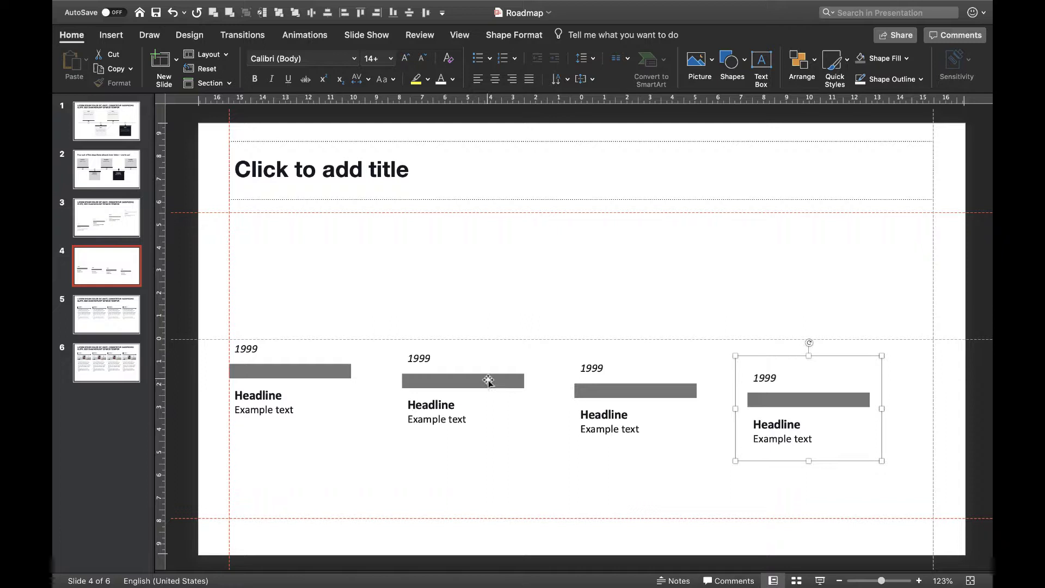
- Stagger the four blocks upward in steps, then distribute them vertically and horizontally
{"action": "left_click_drag", "start_coordinate": [498, 387], "coordinate": [499, 360]}
{"action": "left_click_drag", "start_coordinate": [612, 389], "coordinate": [618, 335]}
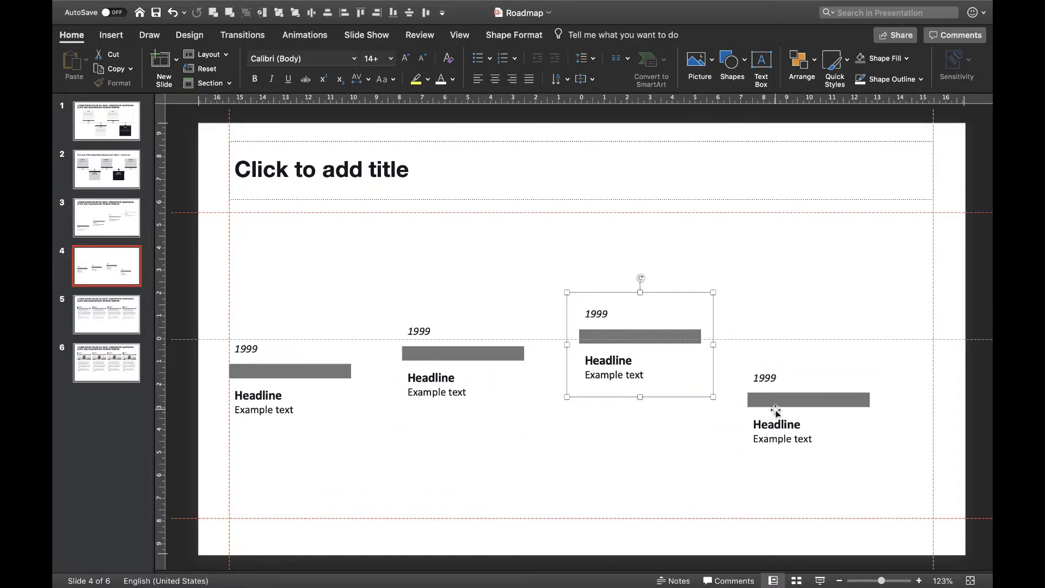
{"action": "left_click_drag", "start_coordinate": [777, 413], "coordinate": [842, 261]}
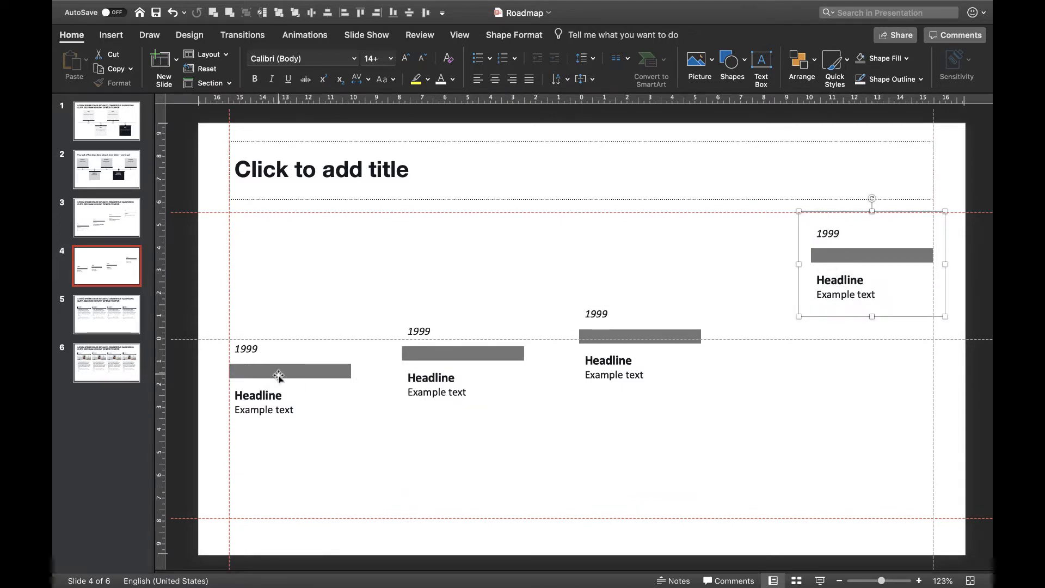
{"action": "left_click_drag", "start_coordinate": [279, 374], "coordinate": [280, 472]}
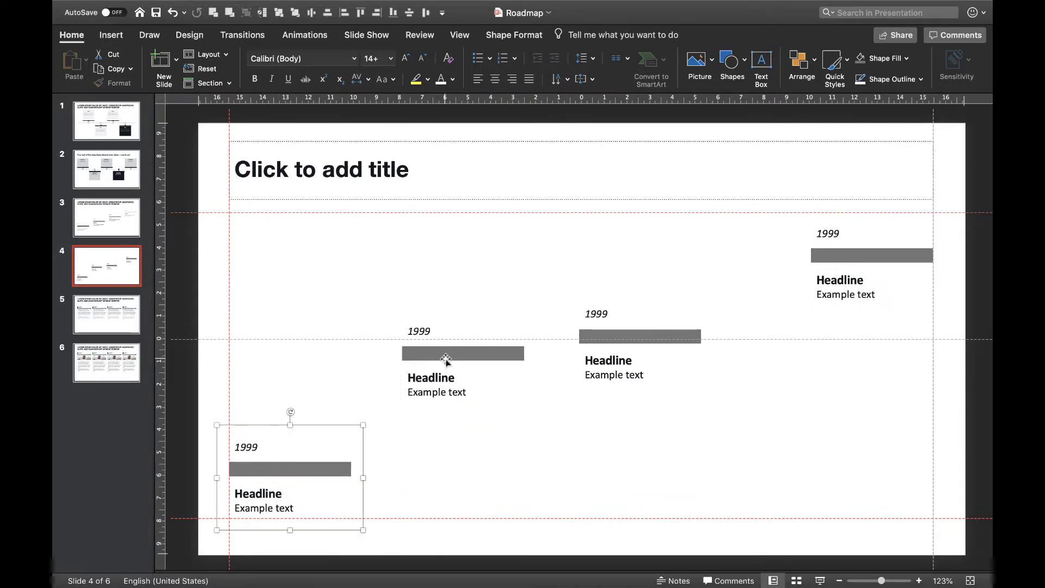
{"action": "left_click", "coordinate": [511, 352], "text": "shift"}
{"action": "left_click", "coordinate": [628, 335], "text": "shift"}
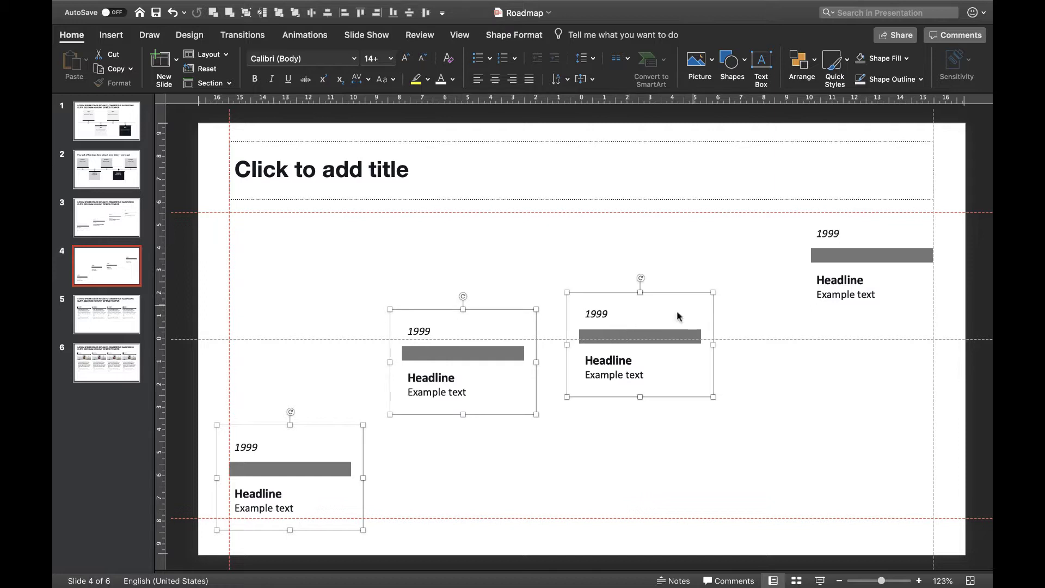
{"action": "left_click", "coordinate": [819, 258], "text": "shift"}
{"action": "left_click", "coordinate": [410, 12]}
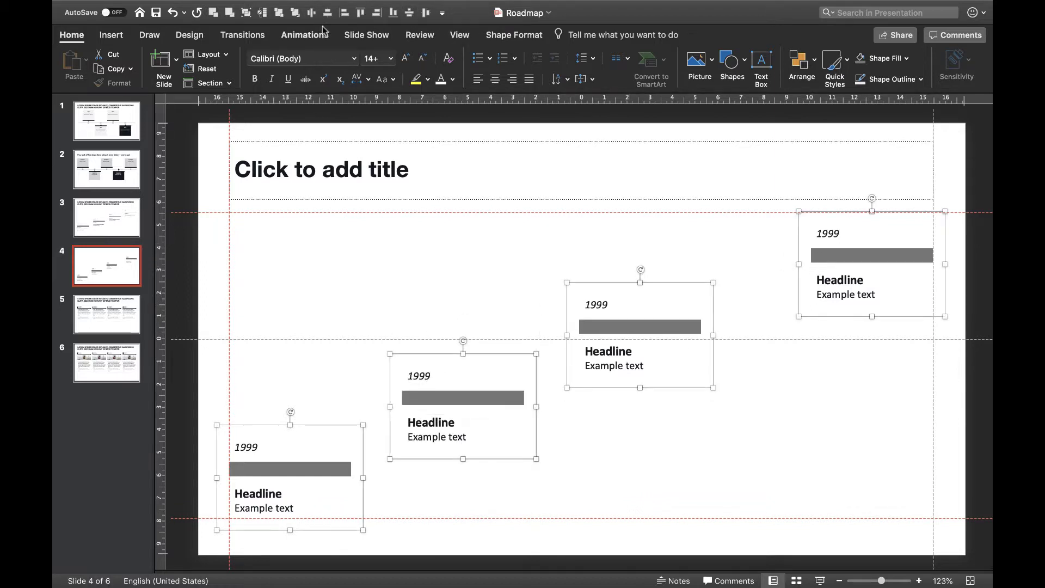
{"action": "left_click", "coordinate": [312, 13]}
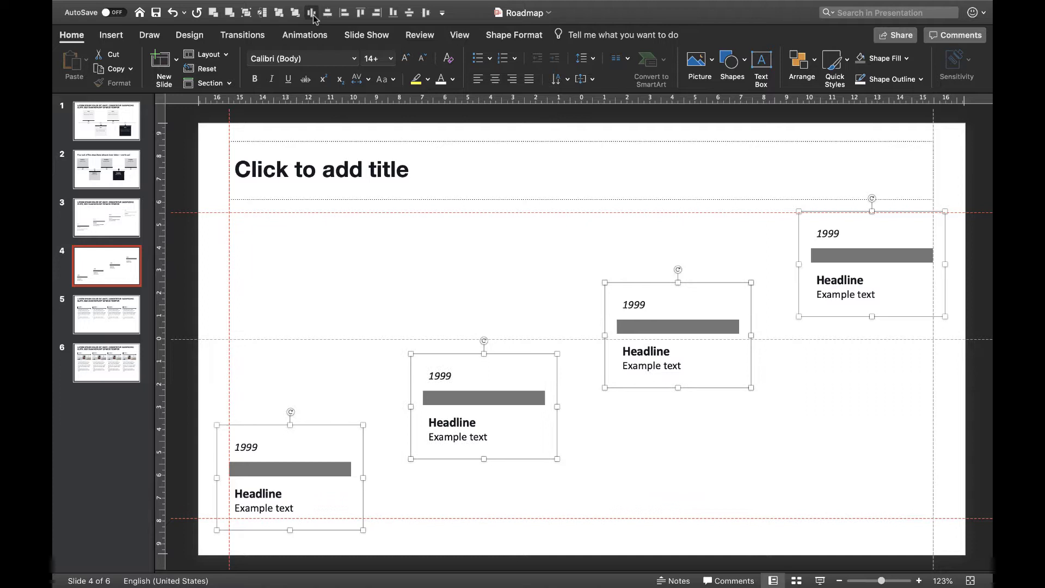
- Fill the third block's bar black
{"action": "left_click", "coordinate": [703, 327]}
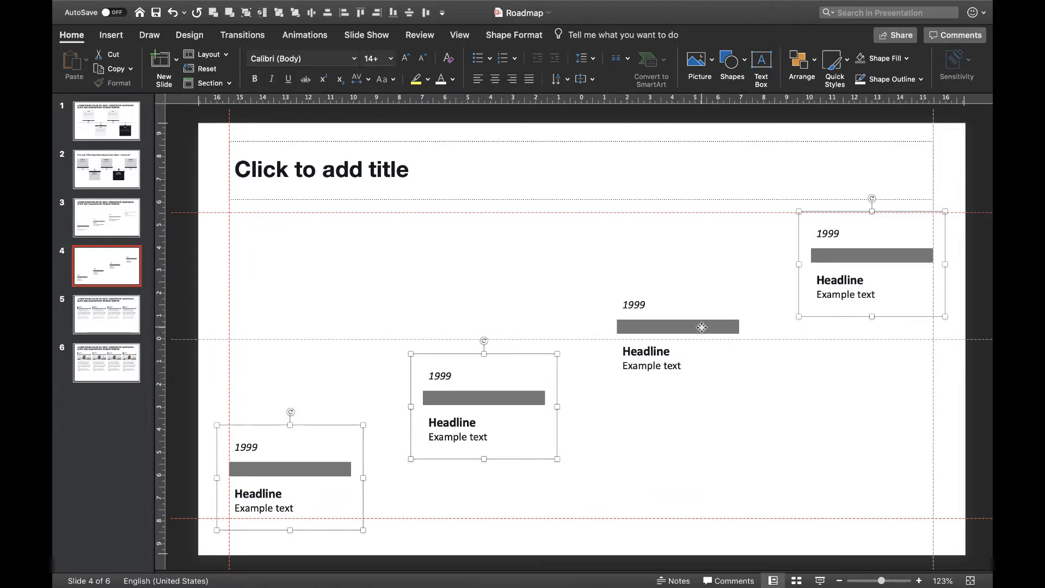
{"action": "left_click", "coordinate": [907, 59]}
{"action": "left_click", "coordinate": [876, 116]}
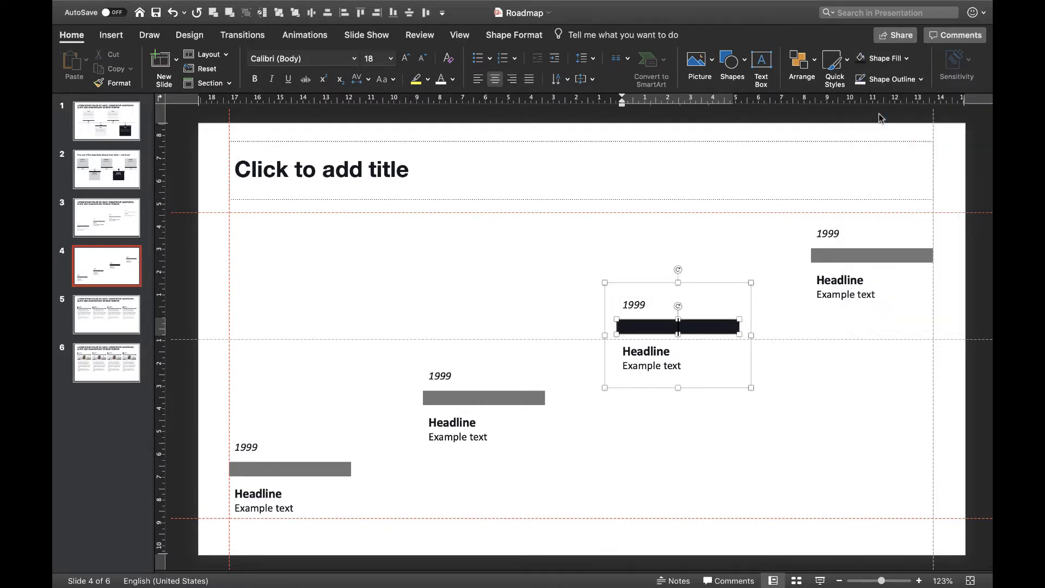
{"action": "left_click", "coordinate": [831, 403]}
- Enter the title 'Our project will be finished within the next year'
{"action": "left_click", "coordinate": [380, 167]}
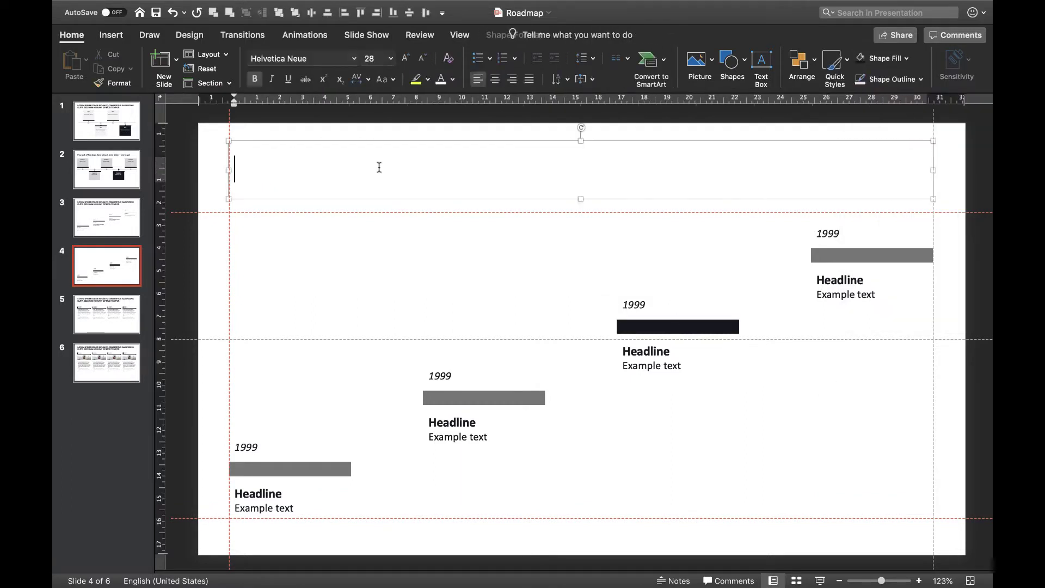
{"action": "type", "text": "Our proje"}
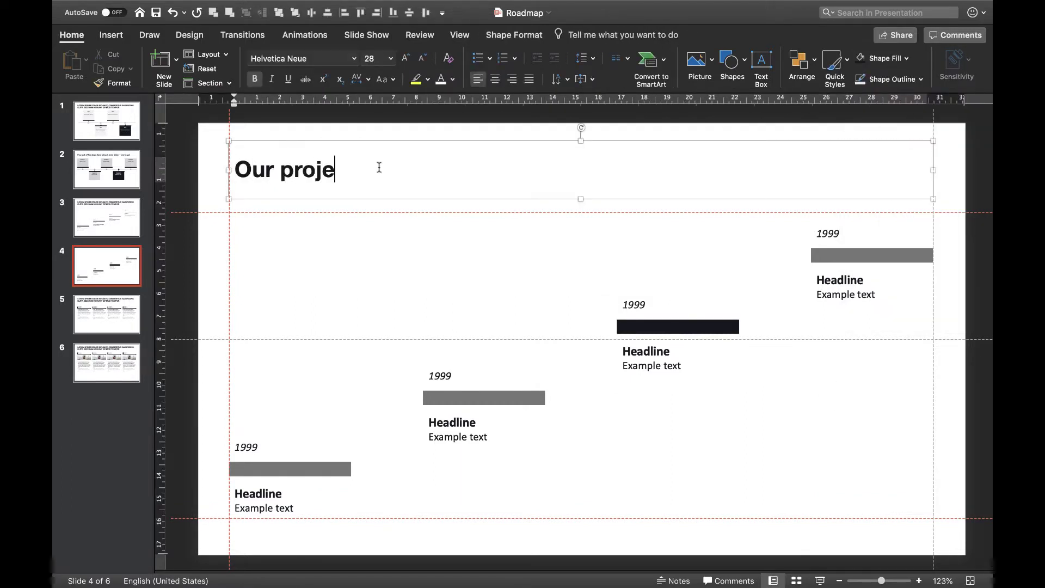
{"action": "type", "text": "ct will be fi"}
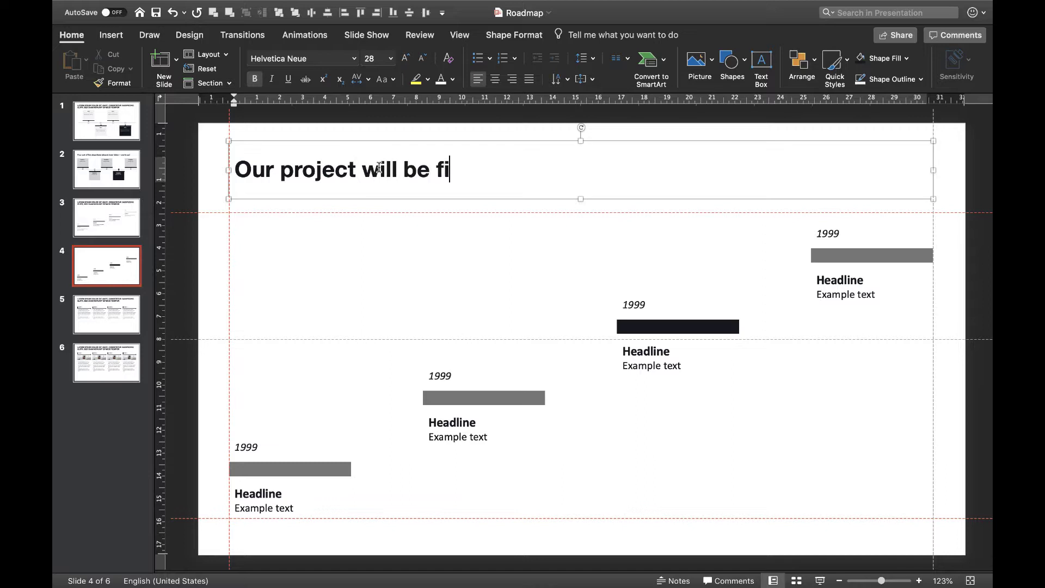
{"action": "type", "text": "nished within the ne"}
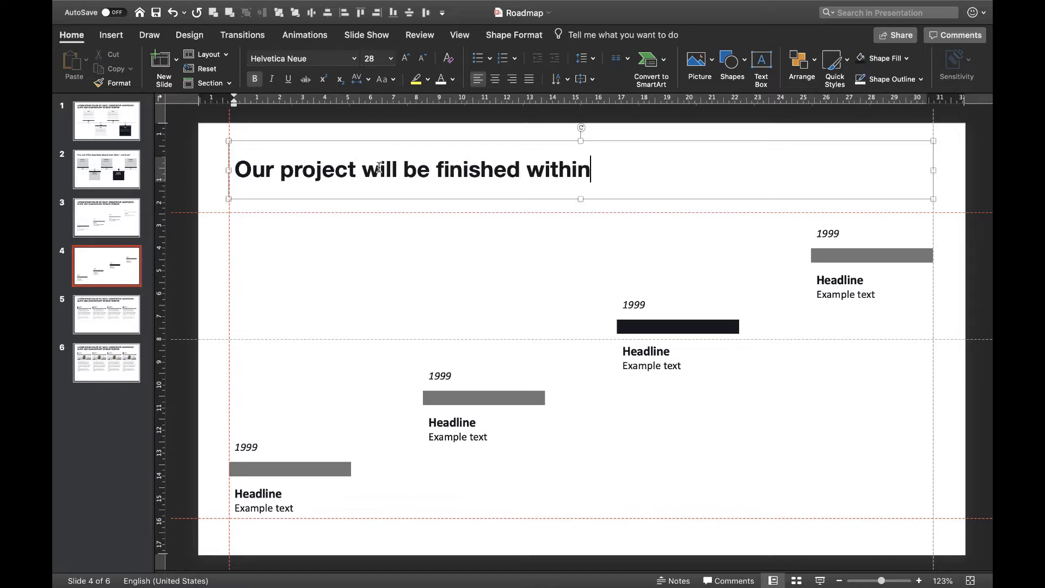
{"action": "type", "text": "xt year"}
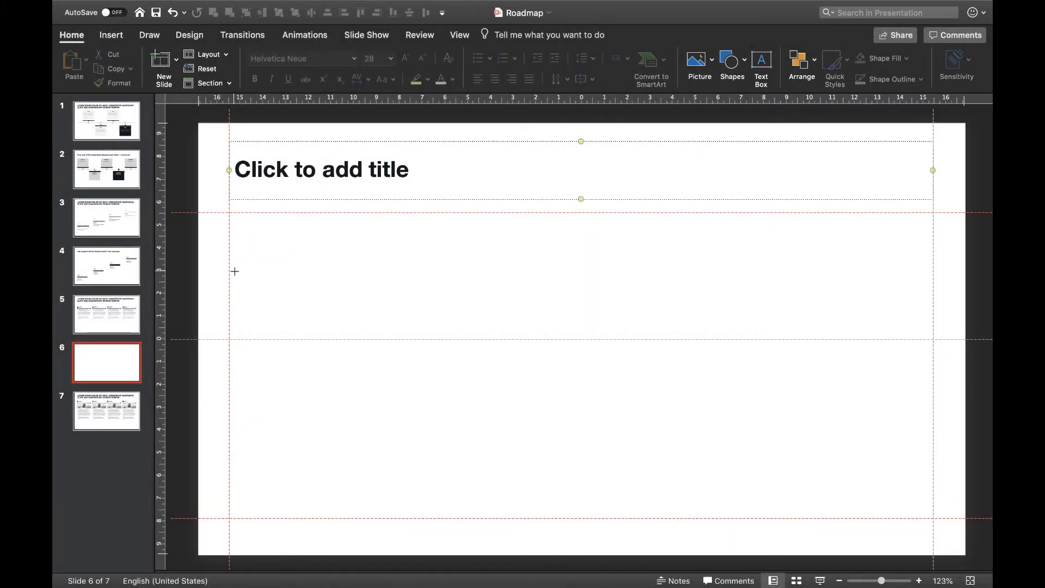
- Draw a short dark, thick horizontal line across the slide
{"action": "left_click_drag", "start_coordinate": [235, 271], "coordinate": [357, 273]}
{"action": "left_click", "coordinate": [920, 80]}
{"action": "left_click", "coordinate": [876, 138]}
{"action": "left_click", "coordinate": [920, 80]}
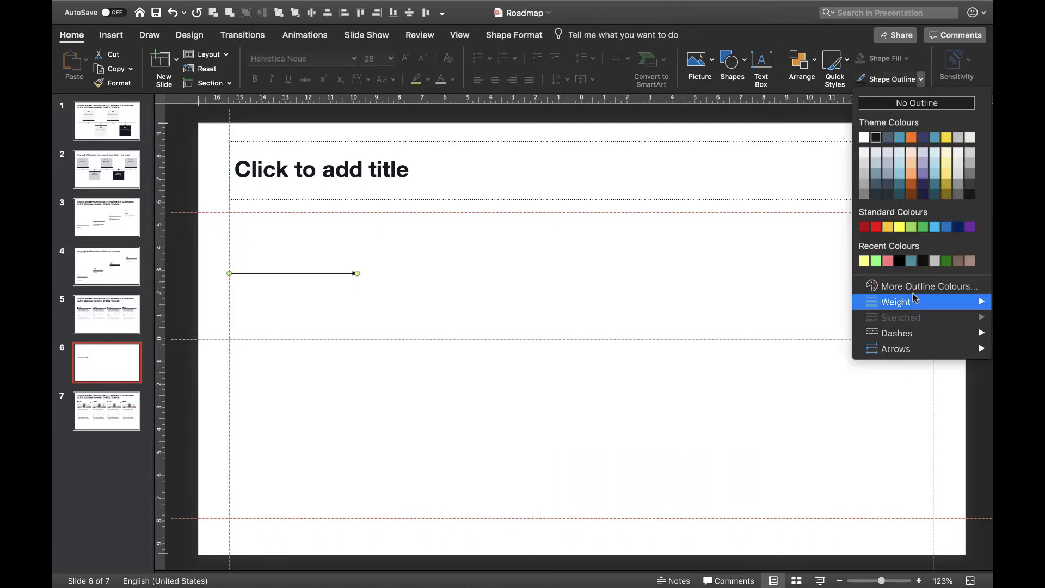
{"action": "mouse_move", "coordinate": [896, 301]}
{"action": "left_click", "coordinate": [784, 382]}
{"action": "left_click", "coordinate": [675, 330]}
- Add a slightly smaller 'Headline' text box sitting just above the line
{"action": "left_click", "coordinate": [733, 59]}
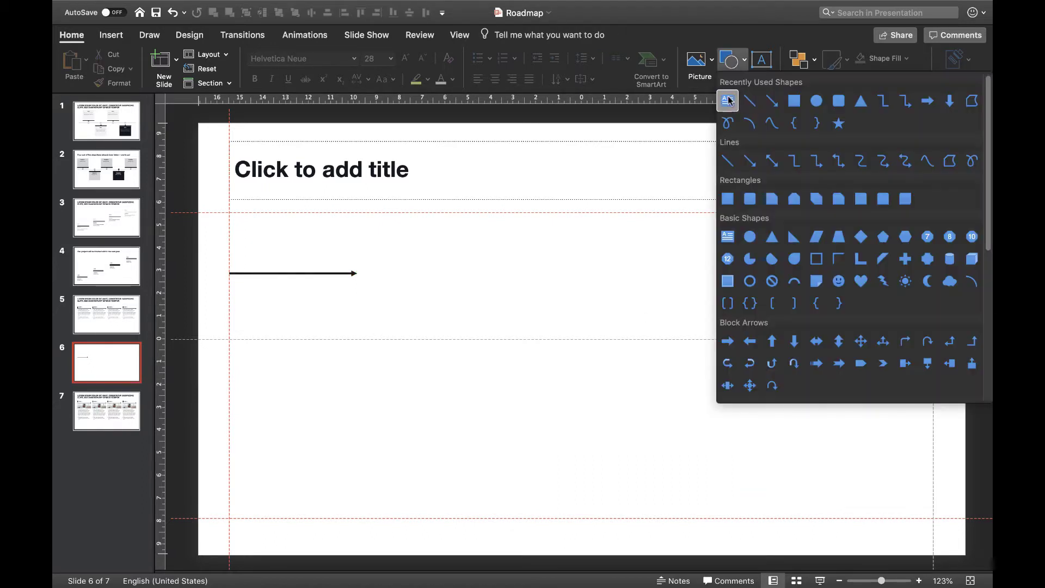
{"action": "left_click", "coordinate": [726, 101]}
{"action": "left_click_drag", "start_coordinate": [248, 261], "coordinate": [356, 273]}
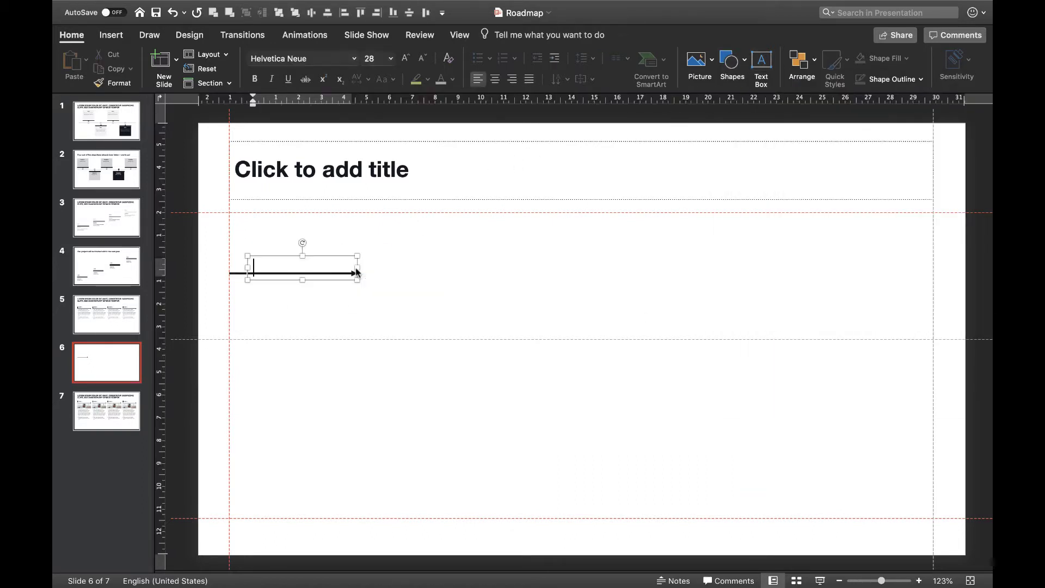
{"action": "type", "text": "Headline"}
{"action": "key", "text": "super+a"}
{"action": "left_click", "coordinate": [422, 57]}
{"action": "left_click_drag", "start_coordinate": [277, 255], "coordinate": [249, 270]}
- Add a small black square beside Headline containing the number 1 at 14 pt
{"action": "left_click", "coordinate": [732, 60]}
{"action": "left_click", "coordinate": [769, 102]}
{"action": "left_click", "coordinate": [896, 64]}
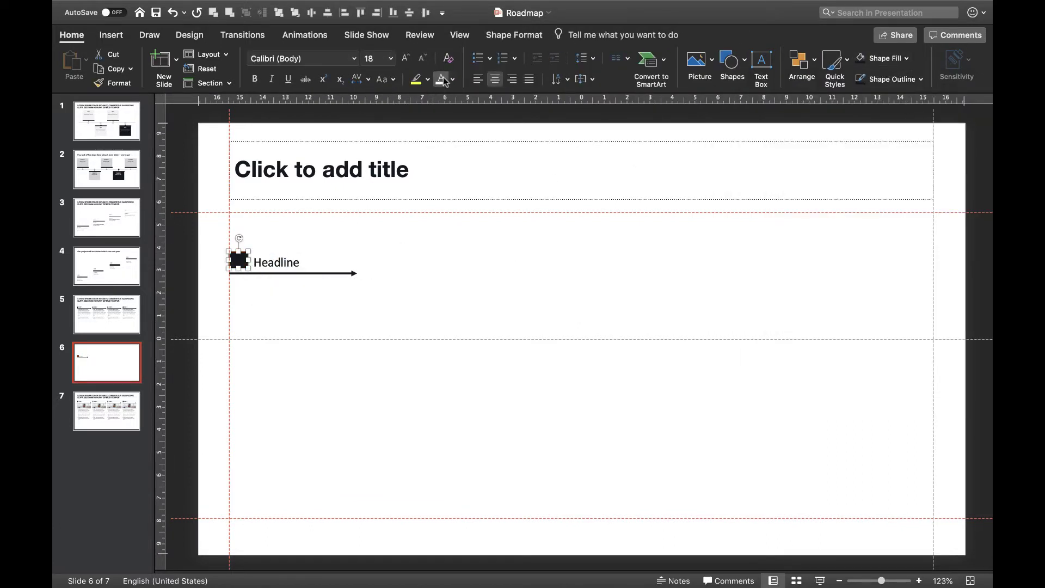
{"action": "type", "text": "1"}
{"action": "key", "text": "super+a"}
{"action": "left_click", "coordinate": [422, 57]}
{"action": "left_click", "coordinate": [421, 57]}
- Set the number 1 square's outline to No Outline
{"action": "left_click", "coordinate": [276, 275], "text": "shift"}
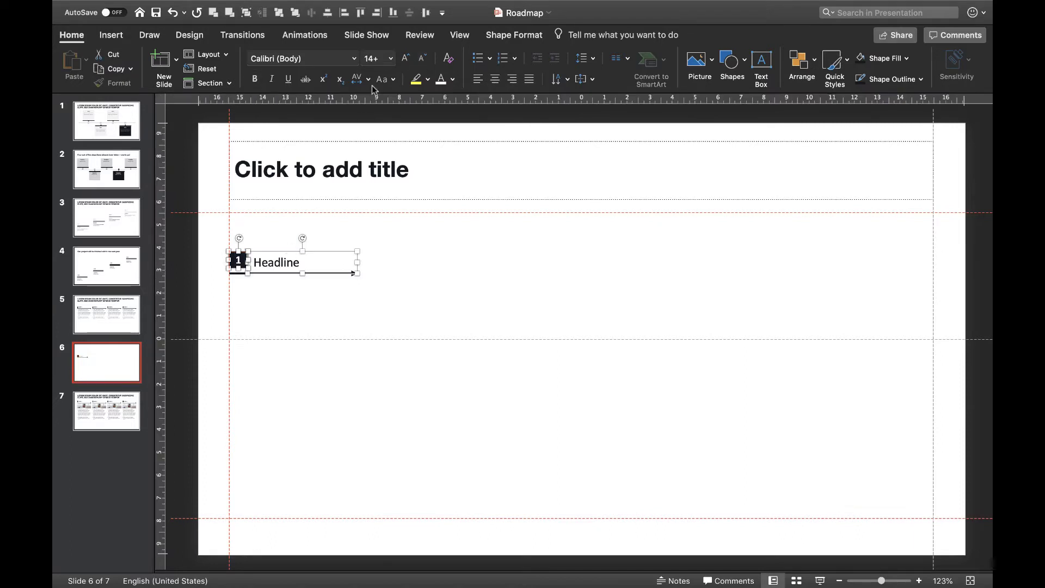
{"action": "left_click", "coordinate": [385, 334]}
{"action": "left_click", "coordinate": [238, 262]}
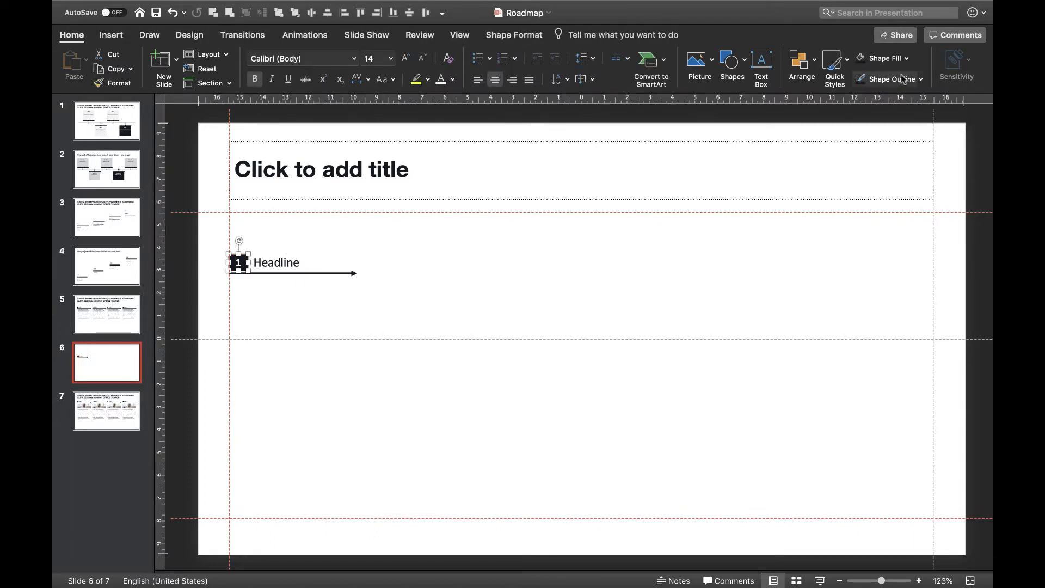
{"action": "left_click", "coordinate": [921, 79]}
{"action": "left_click", "coordinate": [904, 104]}
{"action": "left_click", "coordinate": [761, 65]}
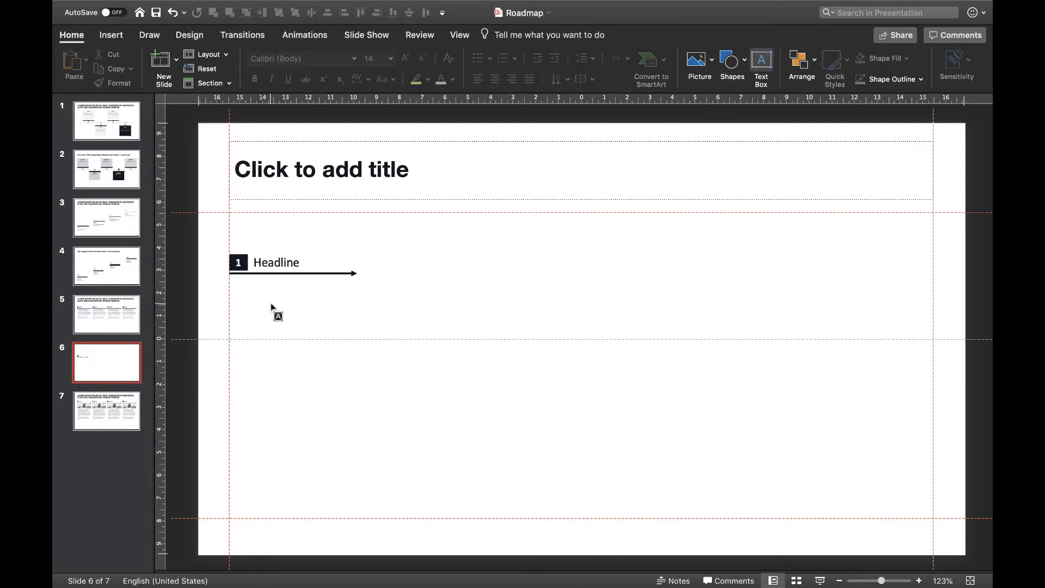
- Draw a text box under the arrow with three square-bulleted 'Example text' lines
{"action": "left_click_drag", "start_coordinate": [229, 280], "coordinate": [357, 360]}
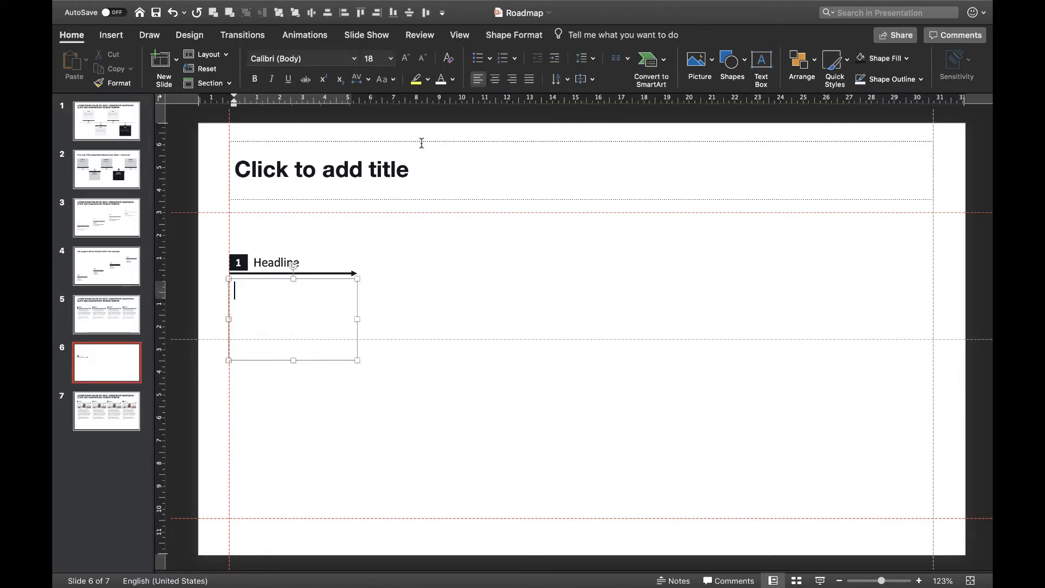
{"action": "left_click", "coordinate": [490, 58]}
{"action": "left_click", "coordinate": [676, 97]}
{"action": "type", "text": "Example text"}
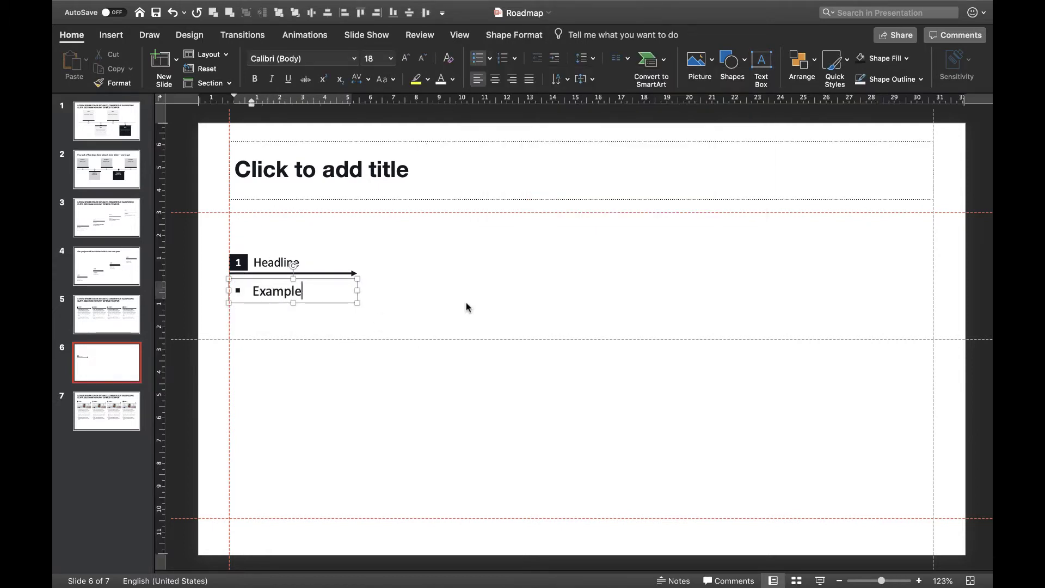
{"action": "key", "text": "Return"}
{"action": "type", "text": "Example text"}
{"action": "key", "text": "Return"}
{"action": "type", "text": "Example text"}
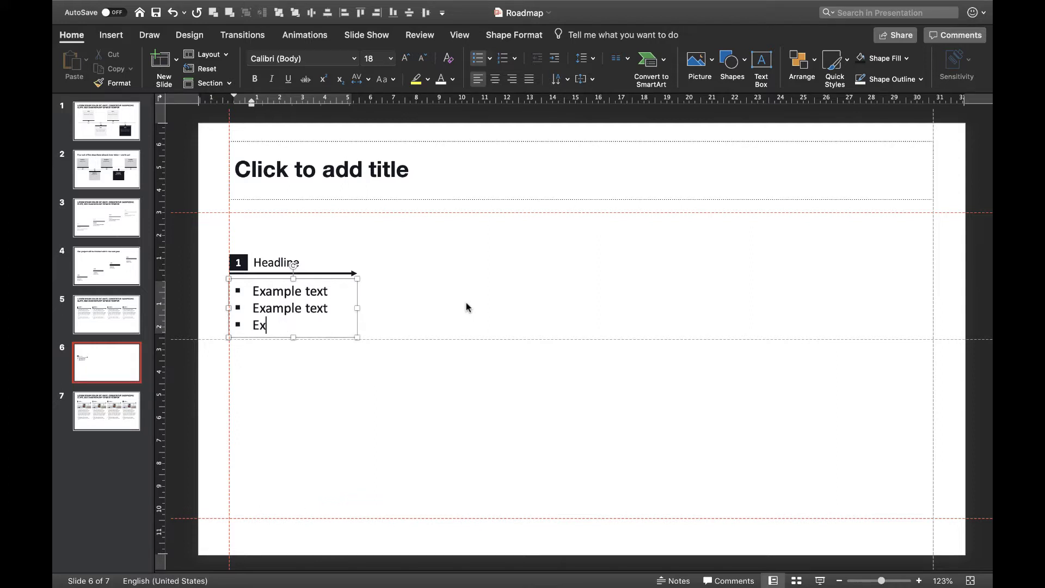
- Reduce the bullet text to 14 pt
{"action": "key", "text": "super+a"}
{"action": "left_click", "coordinate": [424, 57]}
{"action": "left_click", "coordinate": [424, 58]}
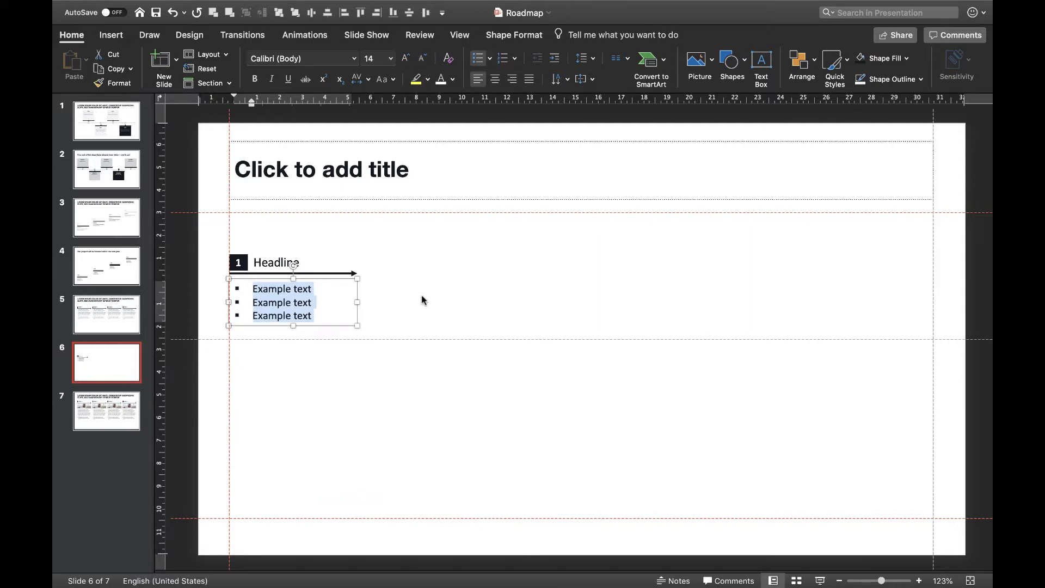
{"action": "left_click", "coordinate": [420, 299]}
{"action": "key", "text": "super+a"}
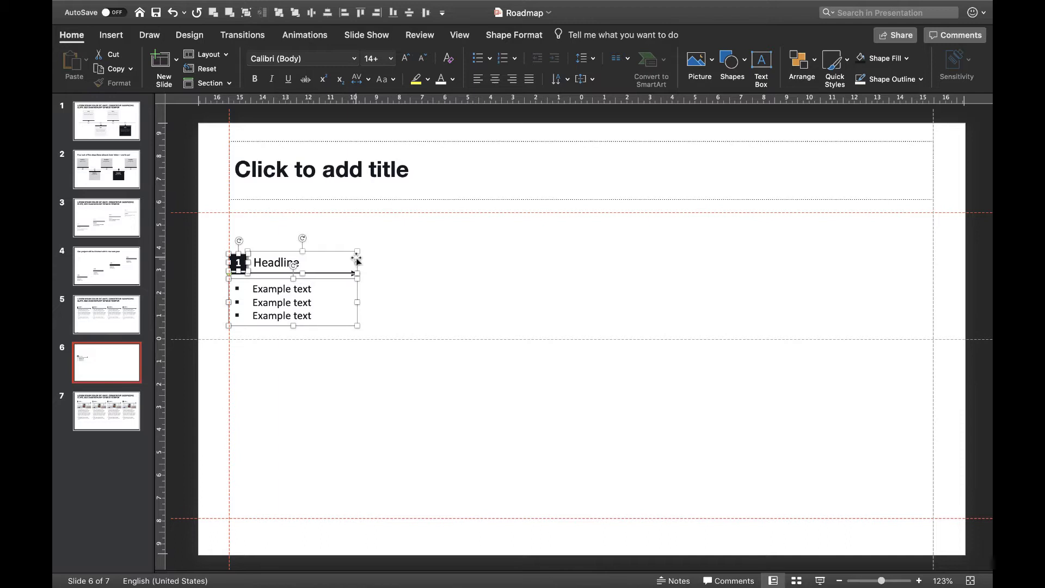
- Group the number, Headline and bullet pieces and make two copies to the right
{"action": "right_click", "coordinate": [357, 261]}
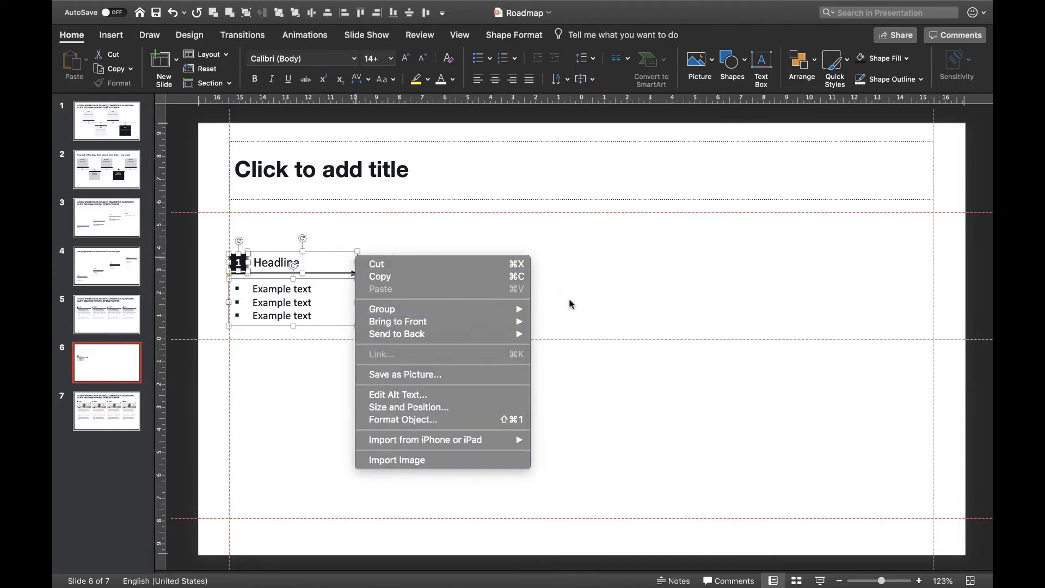
{"action": "mouse_move", "coordinate": [511, 308]}
{"action": "left_click", "coordinate": [582, 306]}
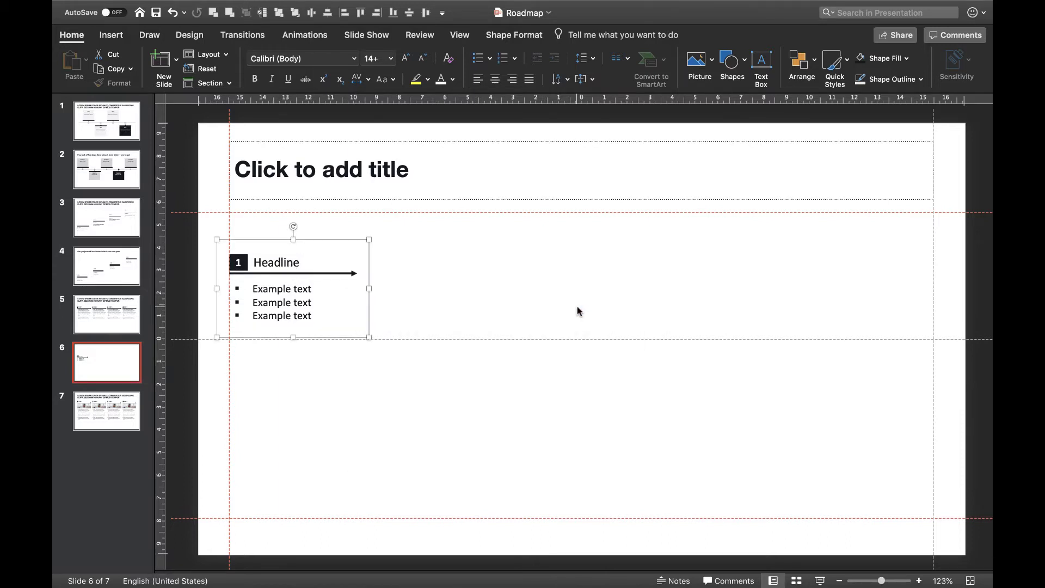
{"action": "key", "text": "super+d"}
{"action": "left_click_drag", "start_coordinate": [343, 283], "coordinate": [478, 272]}
{"action": "key", "text": "super+d"}
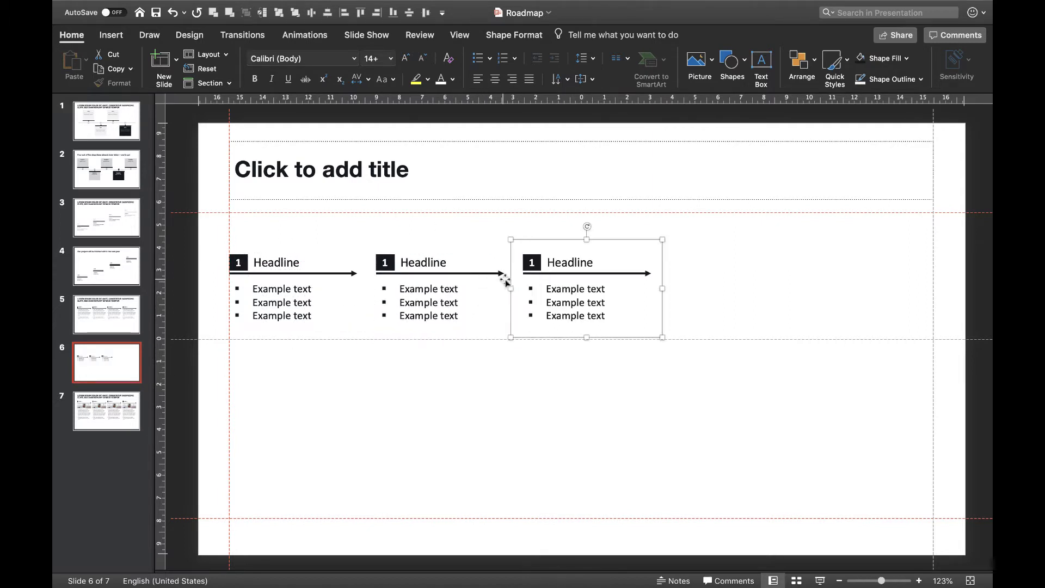
- Try aligning and spacing the three blocks to the right guide, then undo it
{"action": "left_click", "coordinate": [526, 383]}
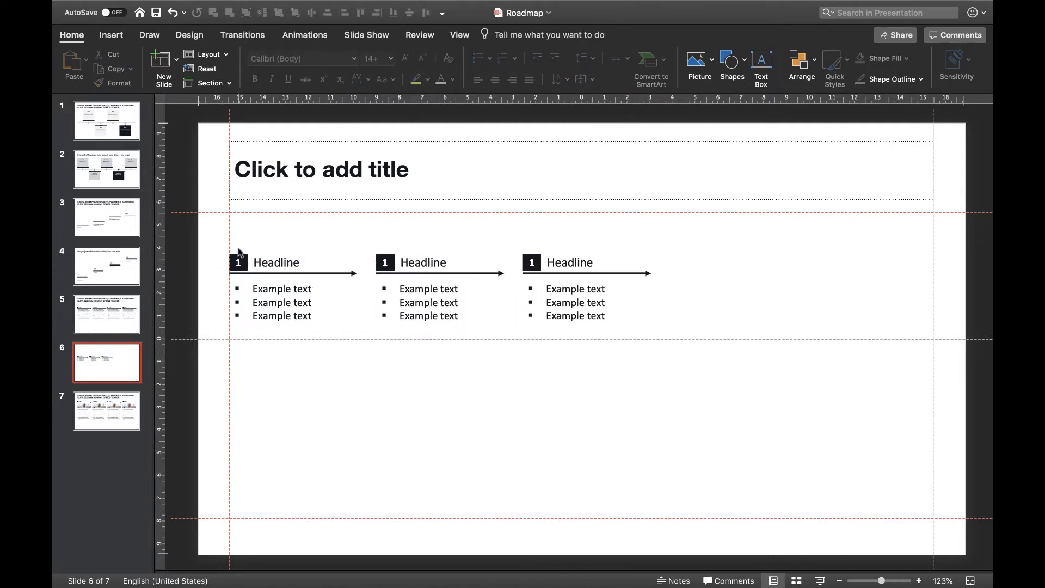
{"action": "left_click_drag", "start_coordinate": [626, 271], "coordinate": [906, 273]}
{"action": "left_click", "coordinate": [482, 280], "text": "shift"}
{"action": "left_click", "coordinate": [310, 280], "text": "shift"}
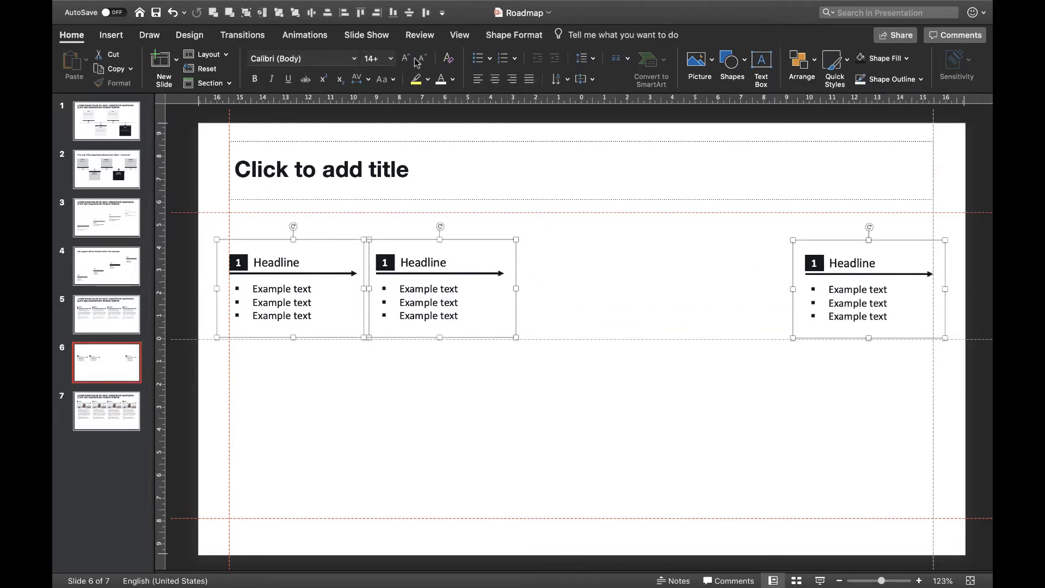
{"action": "left_click", "coordinate": [360, 14]}
{"action": "left_click", "coordinate": [311, 13]}
{"action": "left_click", "coordinate": [505, 397]}
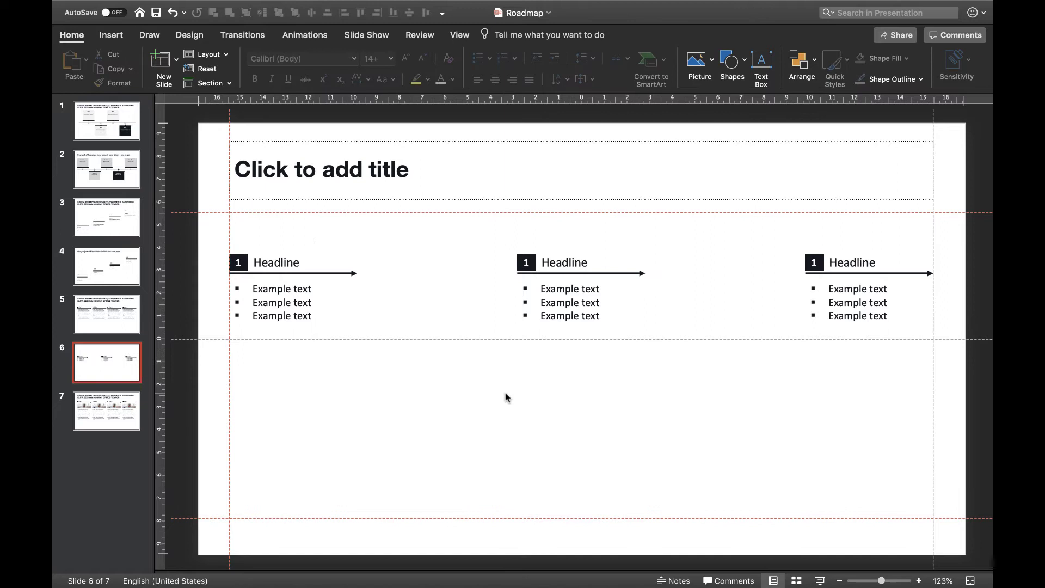
{"action": "key", "text": "super+z"}
{"action": "key", "text": "super+z"}
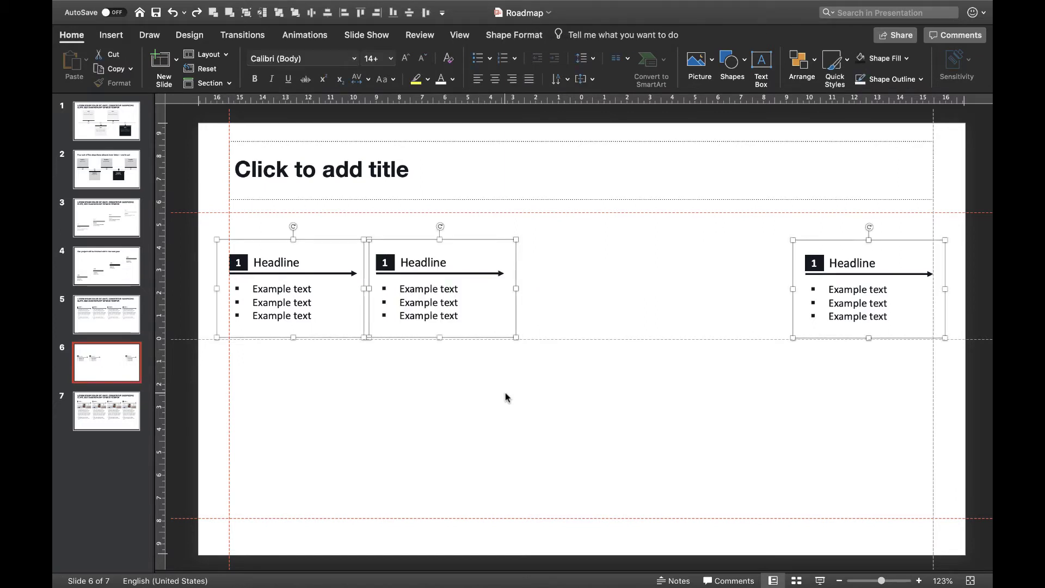
{"action": "key", "text": "super+z"}
- Group all three Headline blocks and stretch the set to the right guide
{"action": "left_click_drag", "start_coordinate": [207, 217], "coordinate": [727, 389]}
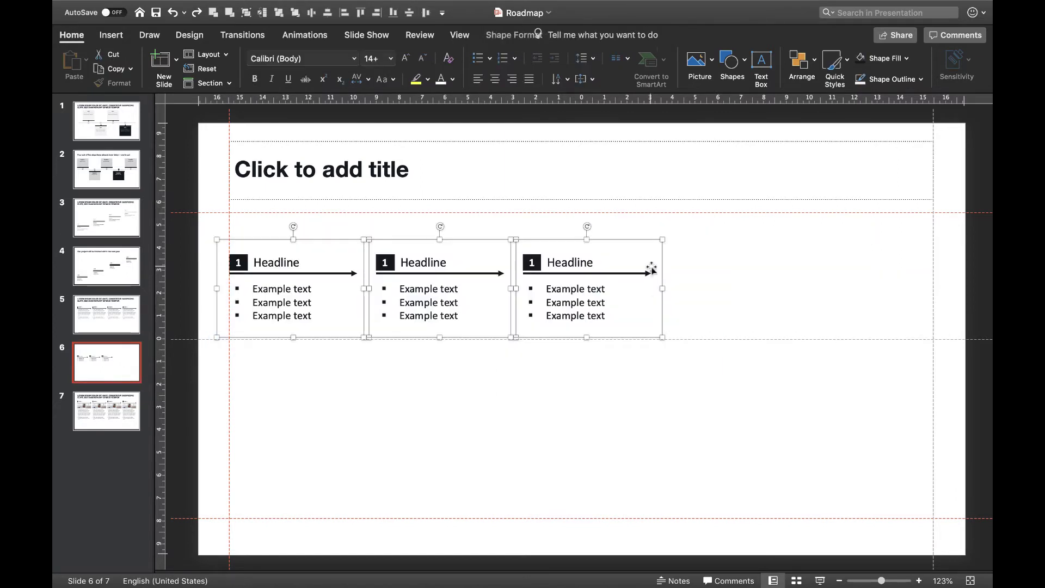
{"action": "right_click", "coordinate": [664, 265]}
{"action": "mouse_move", "coordinate": [697, 311]}
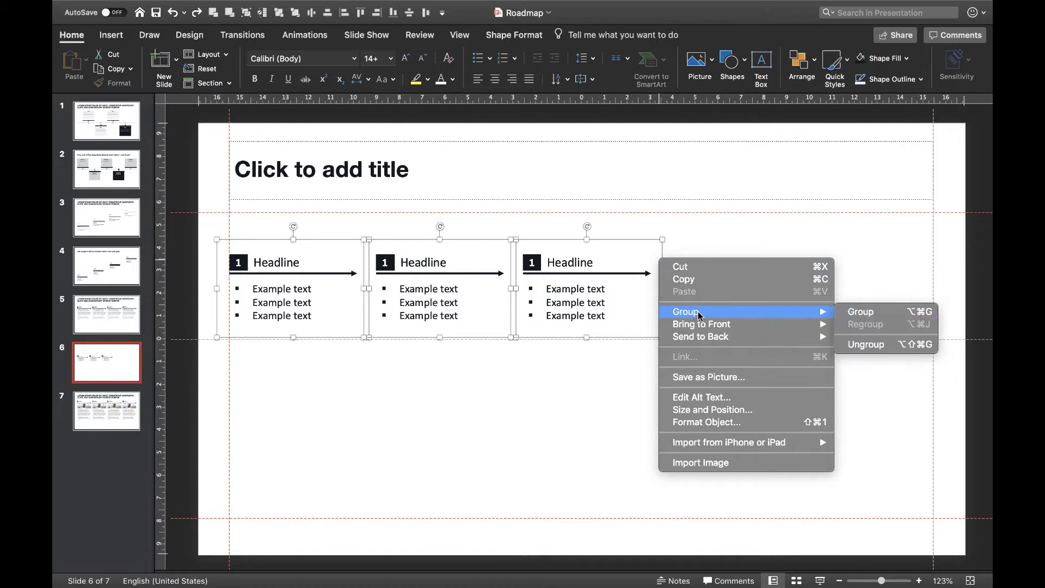
{"action": "left_click", "coordinate": [852, 312]}
{"action": "left_click_drag", "start_coordinate": [667, 291], "coordinate": [945, 289]}
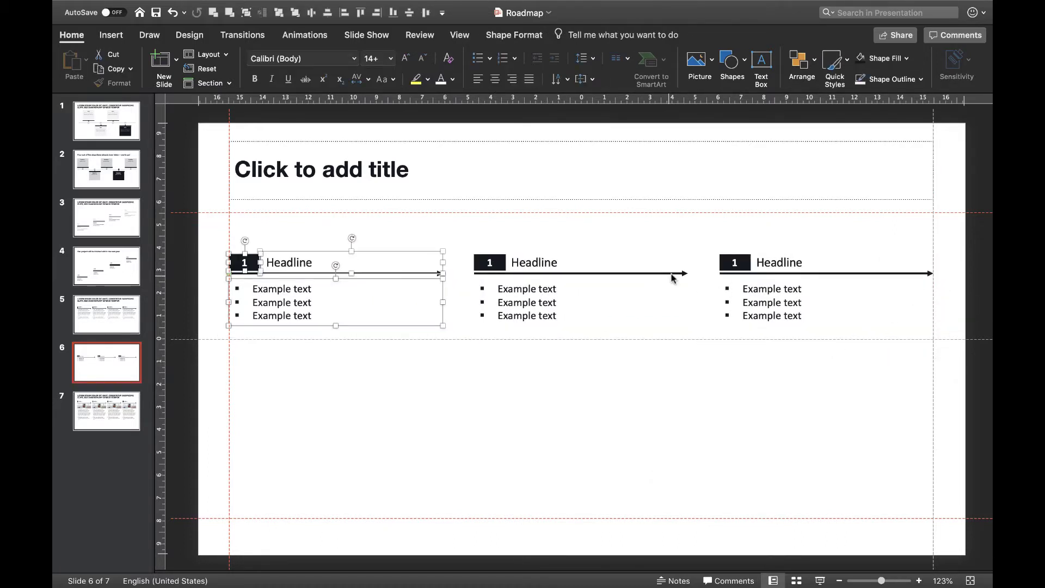
- Enter the title 'Within three phases we'll finish the project'
{"action": "left_click", "coordinate": [277, 262]}
{"action": "left_click", "coordinate": [325, 176]}
{"action": "type", "text": "Withi"}
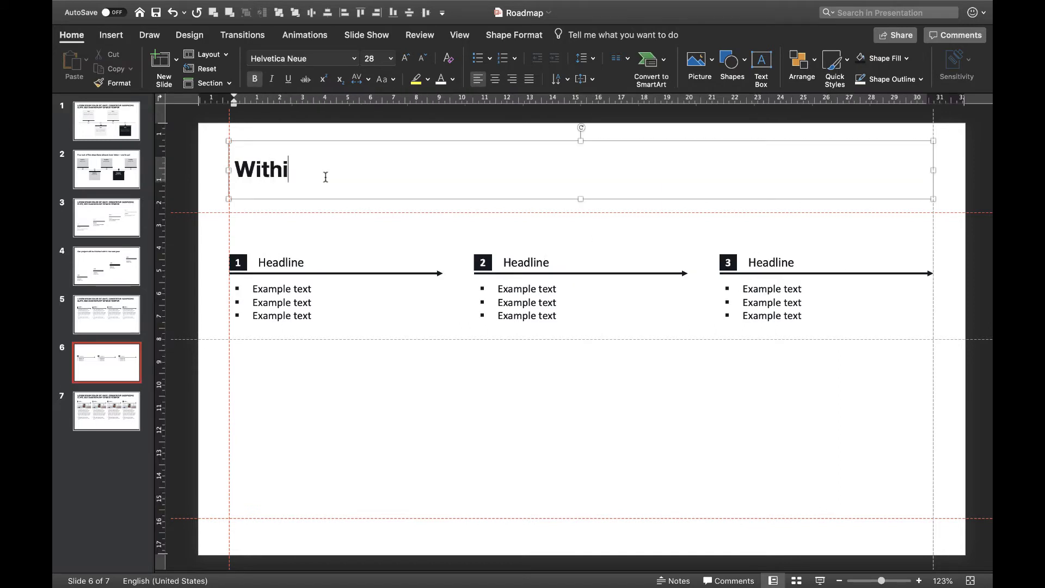
{"action": "type", "text": "n three phases we’"}
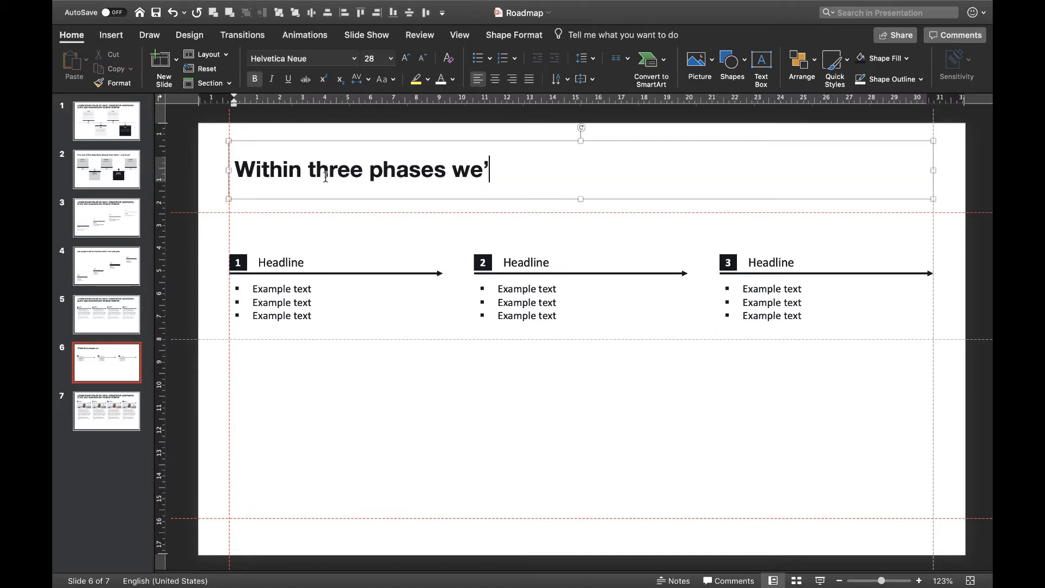
{"action": "type", "text": "e'll finish the project"}
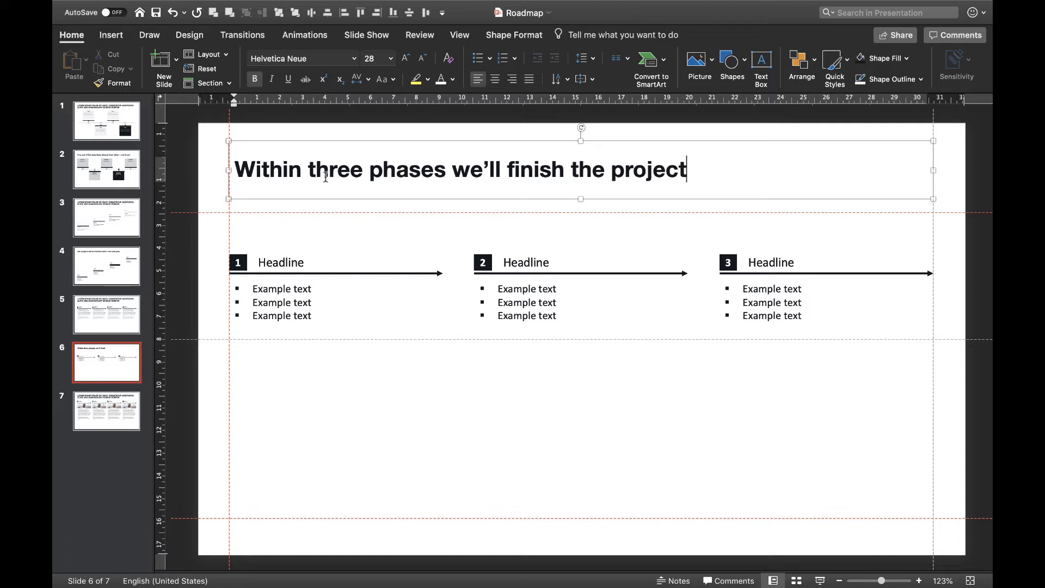
{"action": "left_click", "coordinate": [394, 357]}
- Select the three bullet lists together
{"action": "left_click", "coordinate": [331, 308]}
{"action": "left_click", "coordinate": [539, 302], "text": "shift"}
{"action": "left_click", "coordinate": [749, 295], "text": "shift"}
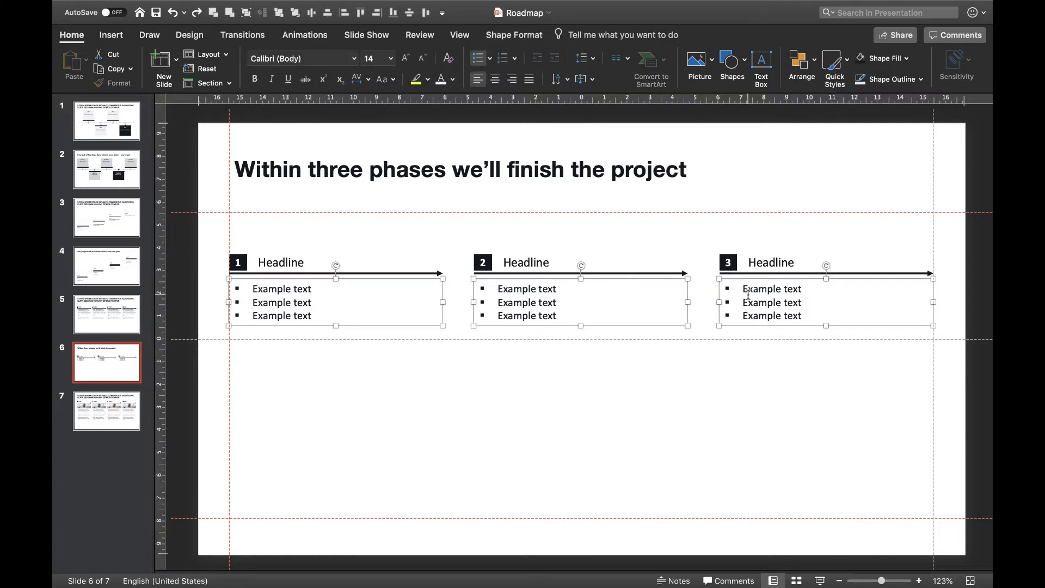
- Move the three bullet lists lower and insert the flower photo from file
{"action": "left_click_drag", "start_coordinate": [327, 321], "coordinate": [316, 392]}
{"action": "left_click", "coordinate": [357, 433]}
{"action": "left_click", "coordinate": [697, 76]}
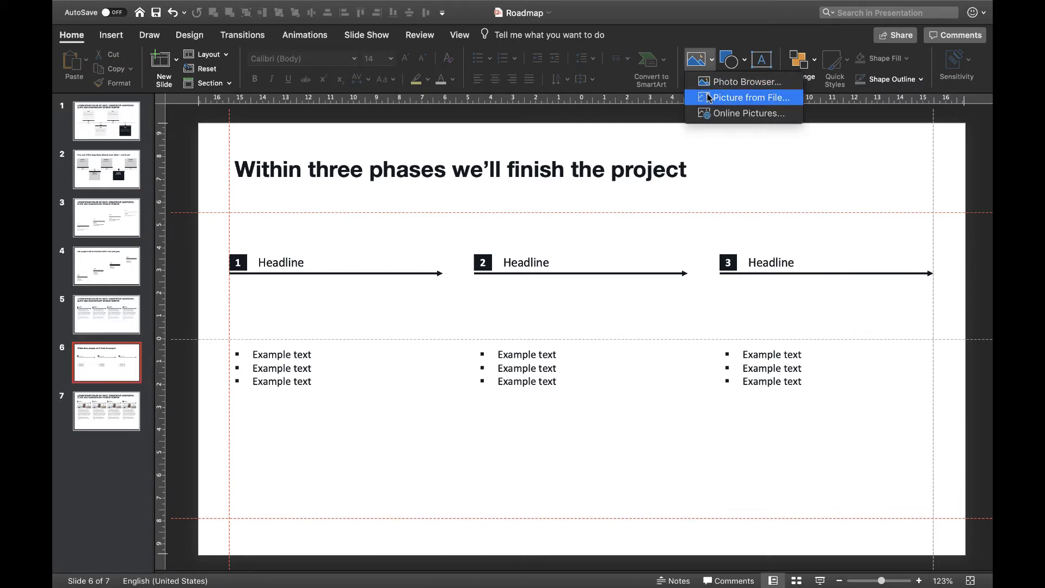
{"action": "left_click", "coordinate": [707, 93]}
{"action": "double_click", "coordinate": [454, 135]}
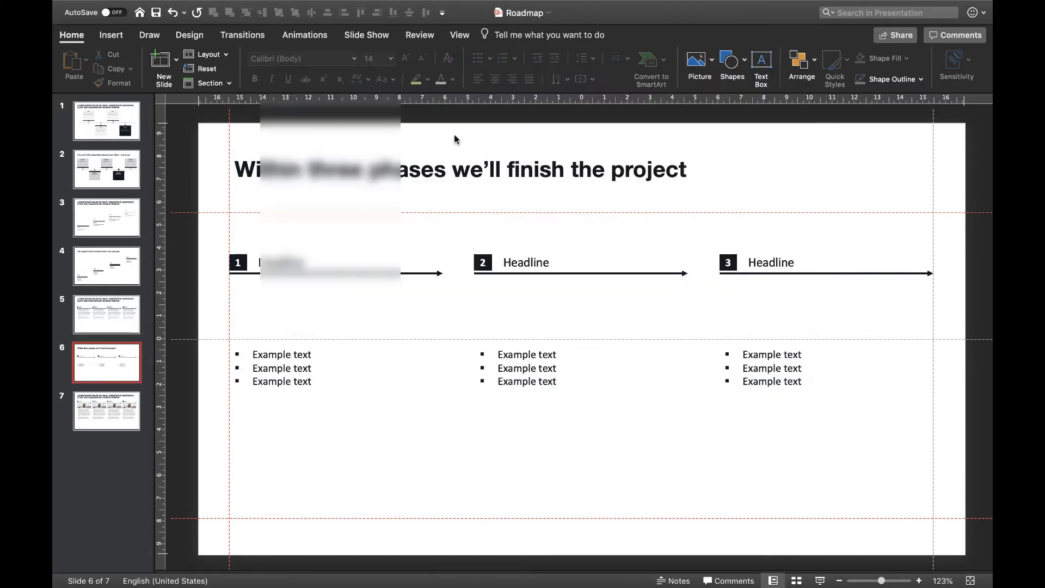
- Shrink the flower photo under Headline 1 and crop it to a thin strip
{"action": "left_click_drag", "start_coordinate": [551, 226], "coordinate": [343, 385]}
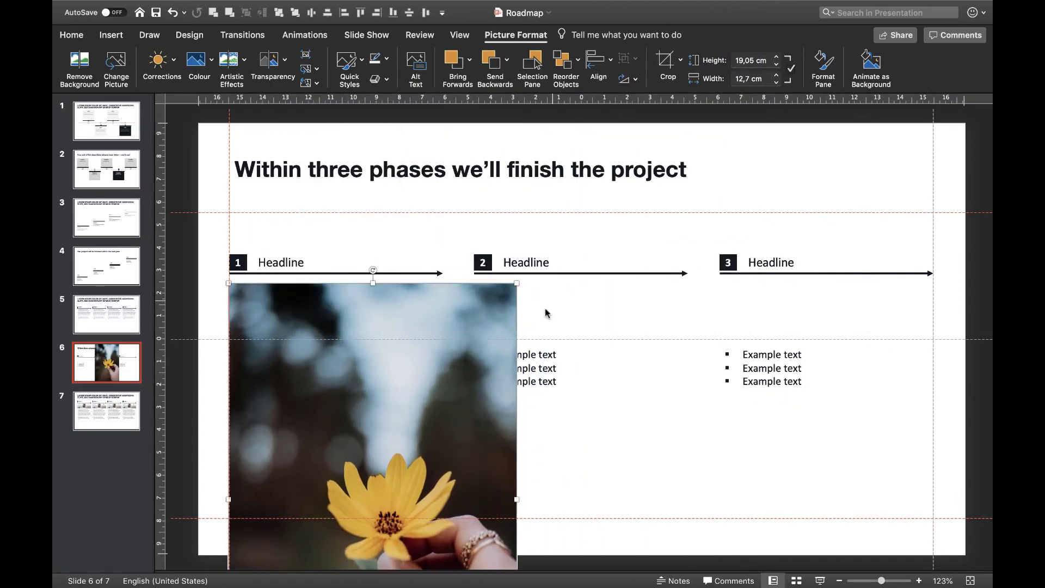
{"action": "left_click_drag", "start_coordinate": [515, 282], "coordinate": [366, 301]}
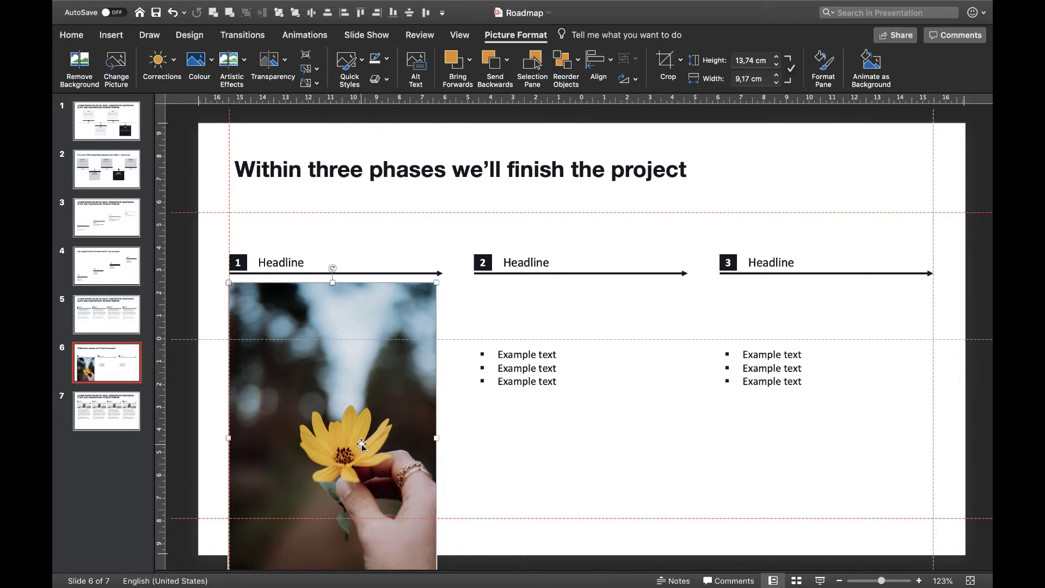
{"action": "left_click_drag", "start_coordinate": [362, 444], "coordinate": [363, 321]}
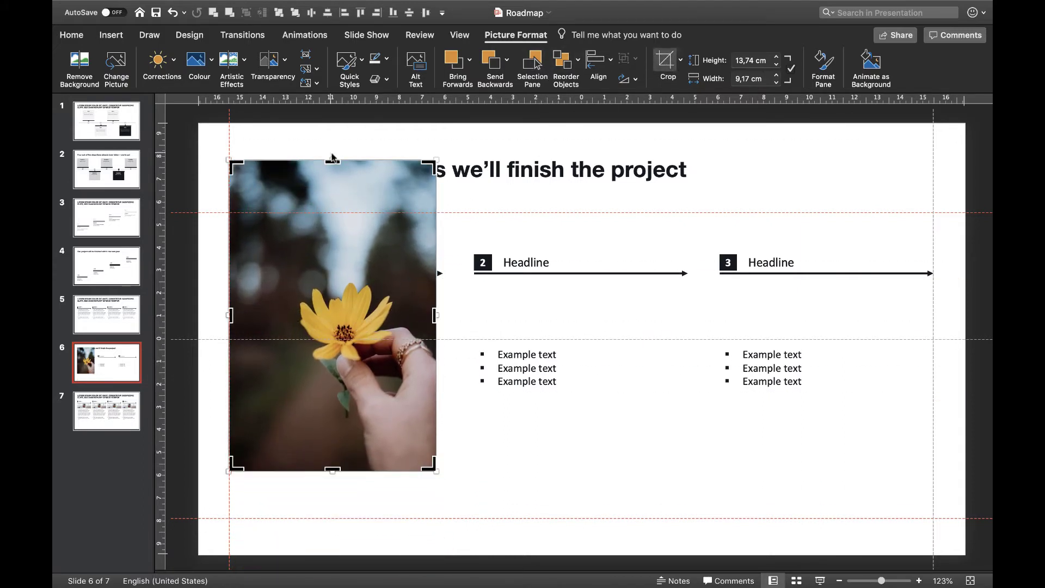
{"action": "left_click_drag", "start_coordinate": [336, 164], "coordinate": [330, 279]}
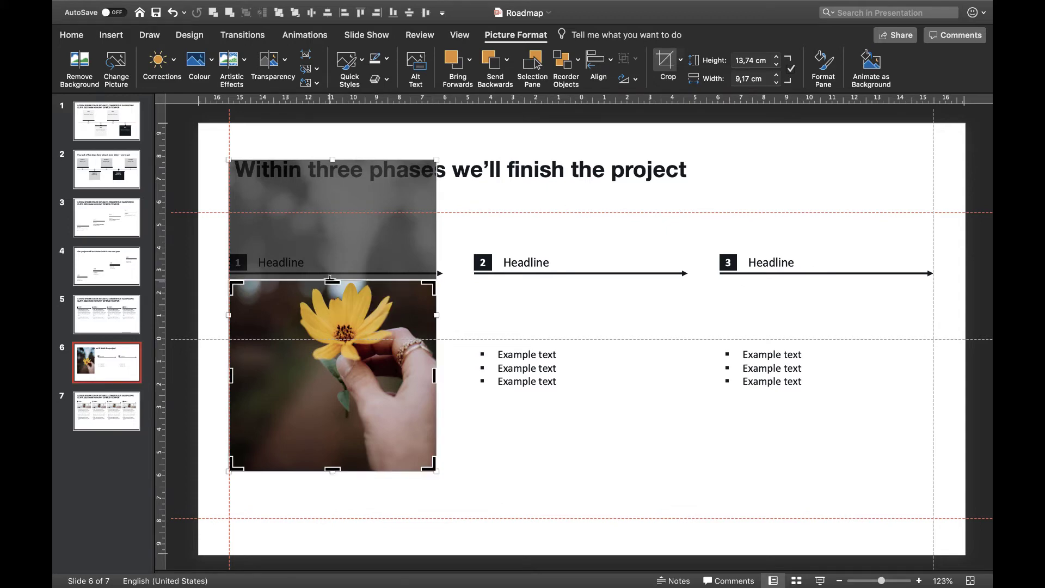
{"action": "left_click_drag", "start_coordinate": [329, 471], "coordinate": [349, 341]}
- Insert the food and camera photos, cropped to matching strips under Headlines 2 and 3
{"action": "left_click", "coordinate": [217, 317]}
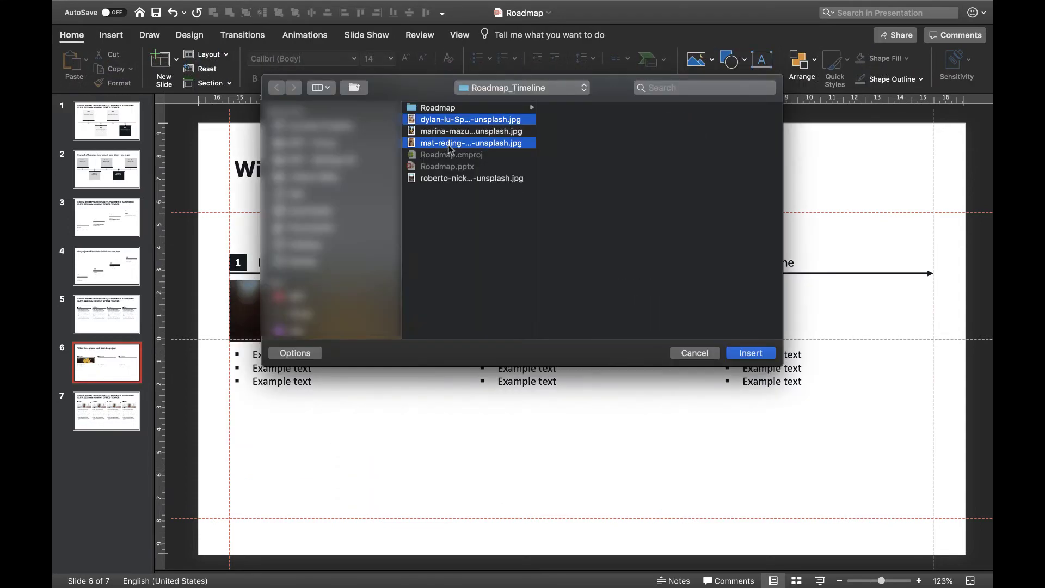
{"action": "key", "text": "Return"}
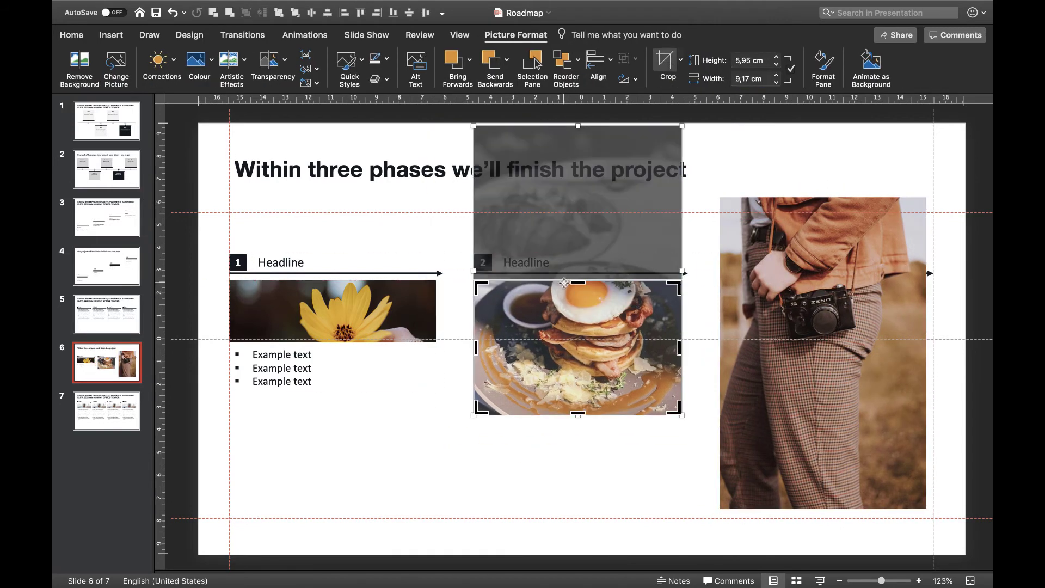
{"action": "left_click", "coordinate": [668, 60]}
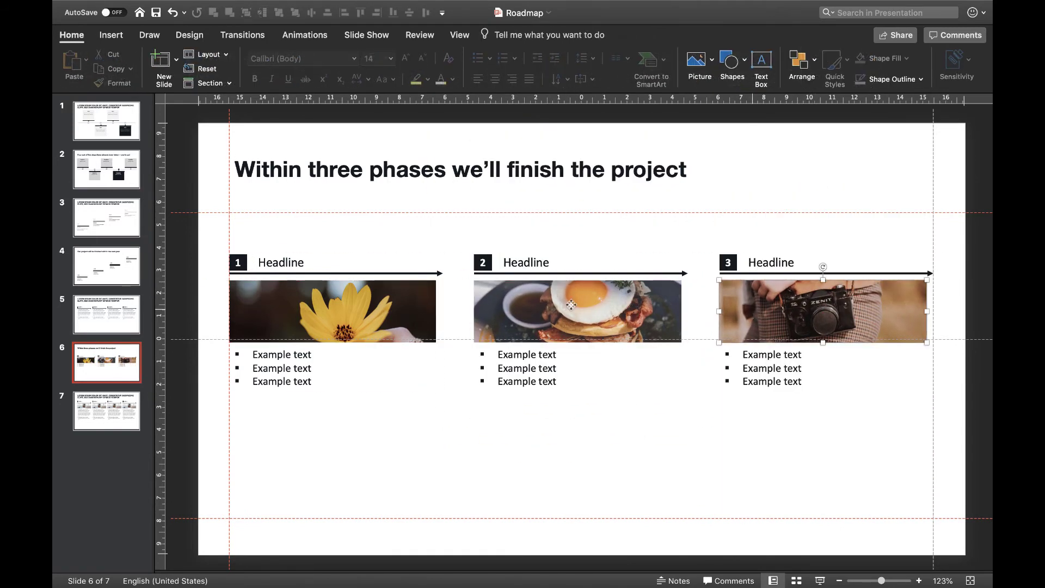
{"action": "left_click", "coordinate": [571, 305], "text": "shift"}
{"action": "left_click", "coordinate": [332, 311], "text": "shift"}
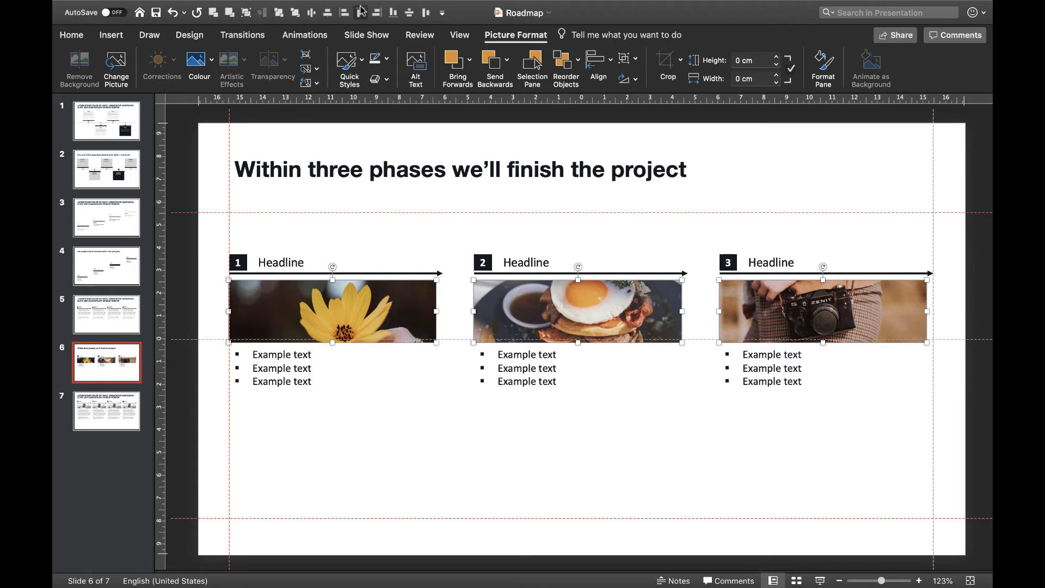
{"action": "left_click", "coordinate": [517, 432]}
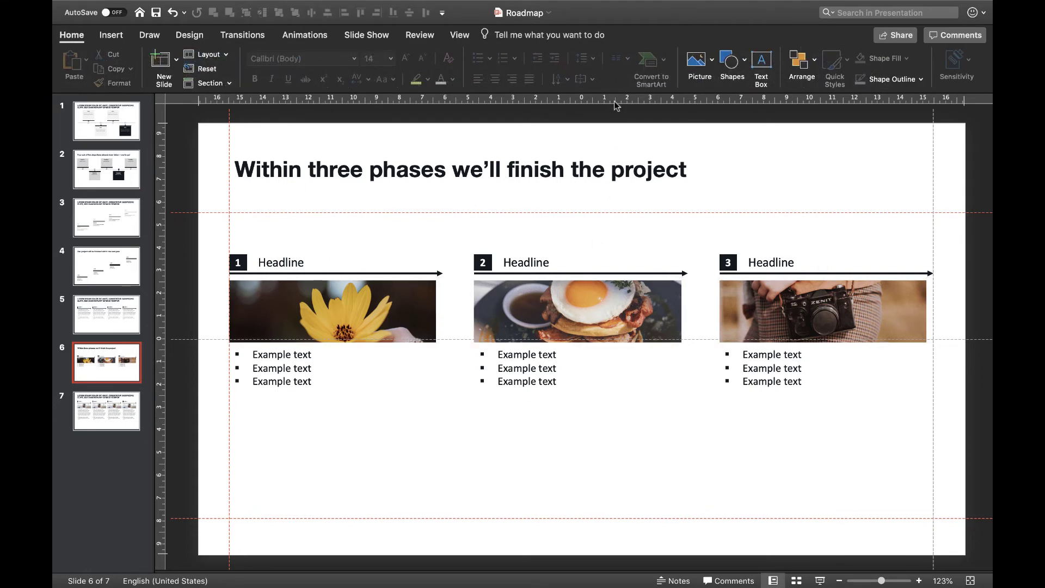